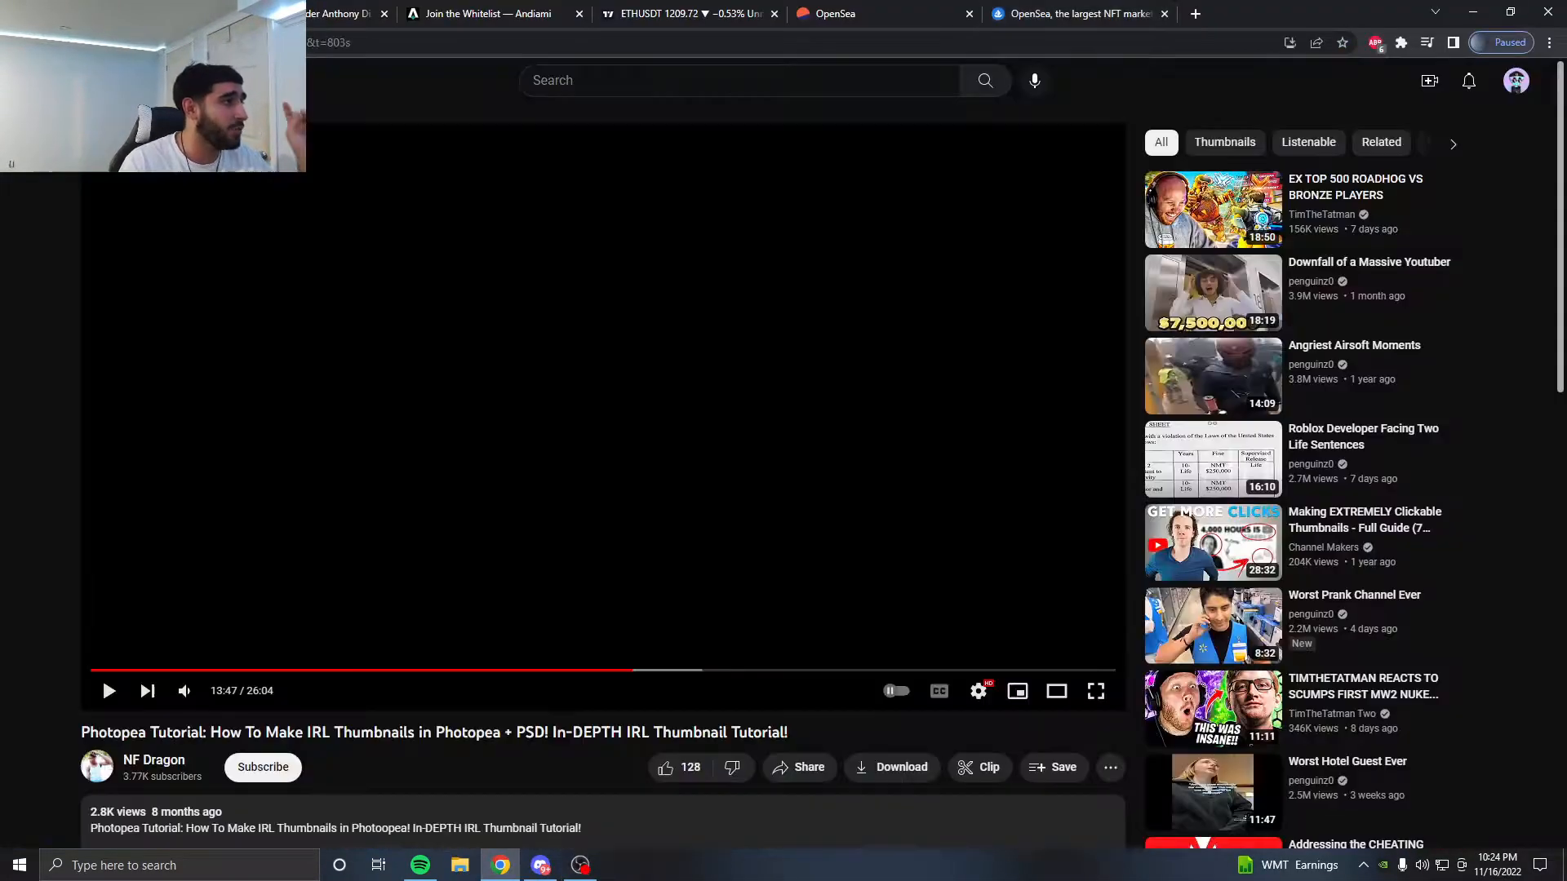
# Switch to the Fortune Andiami article and highlight the opening paragraph on Ethereum's founding through Gavin Wood and Charles Hoskinson.
pyautogui.hotkey('ctrl', 'Tab')
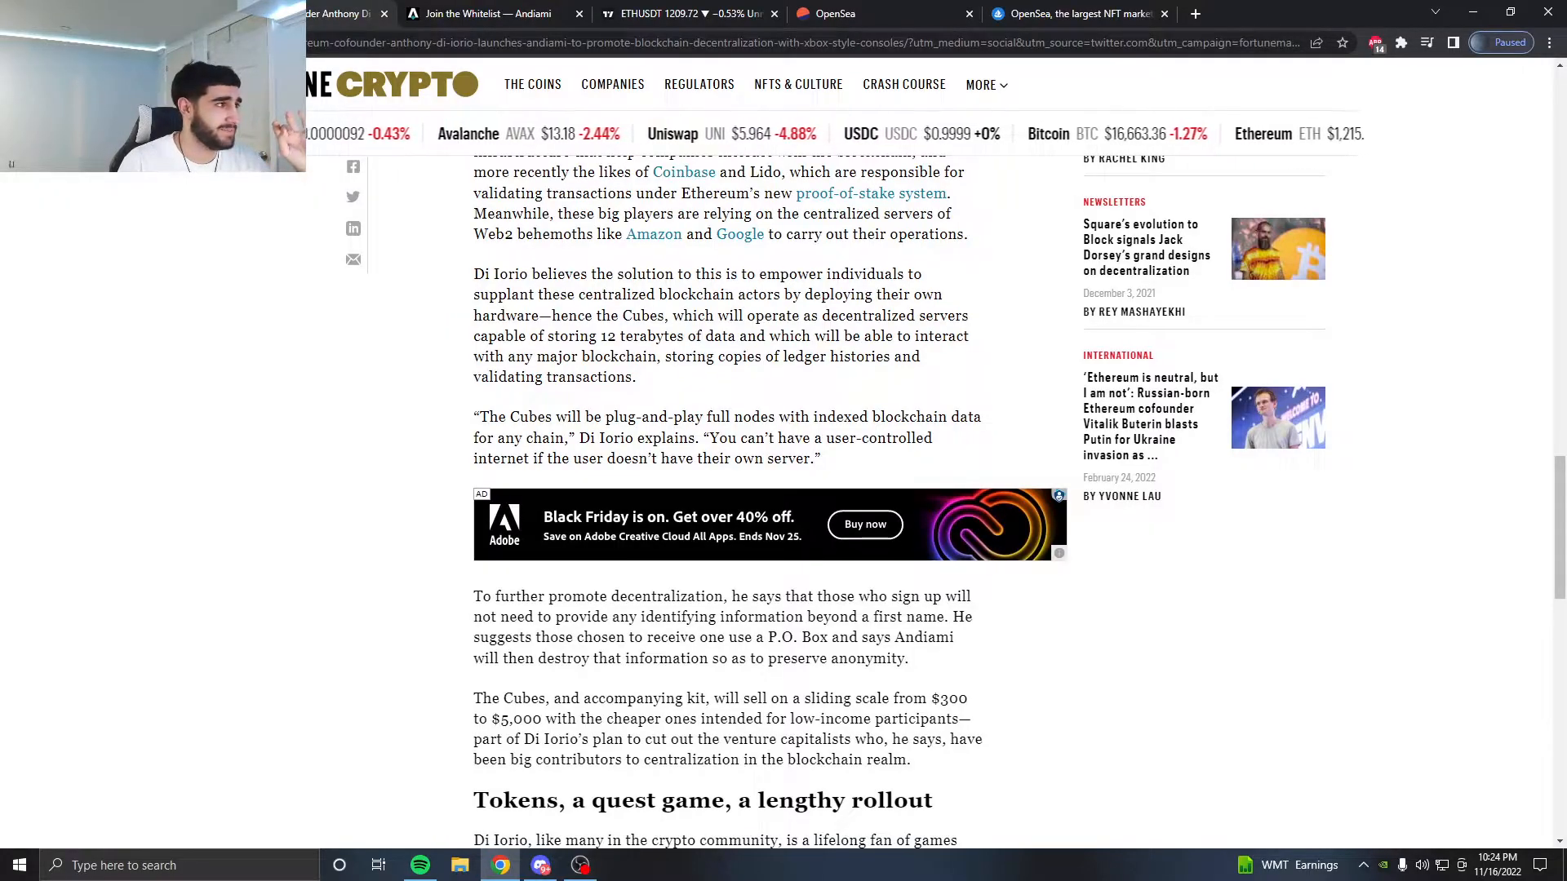
pyautogui.scroll(10, 603, 293)
pyautogui.scroll(8, 604, 293)
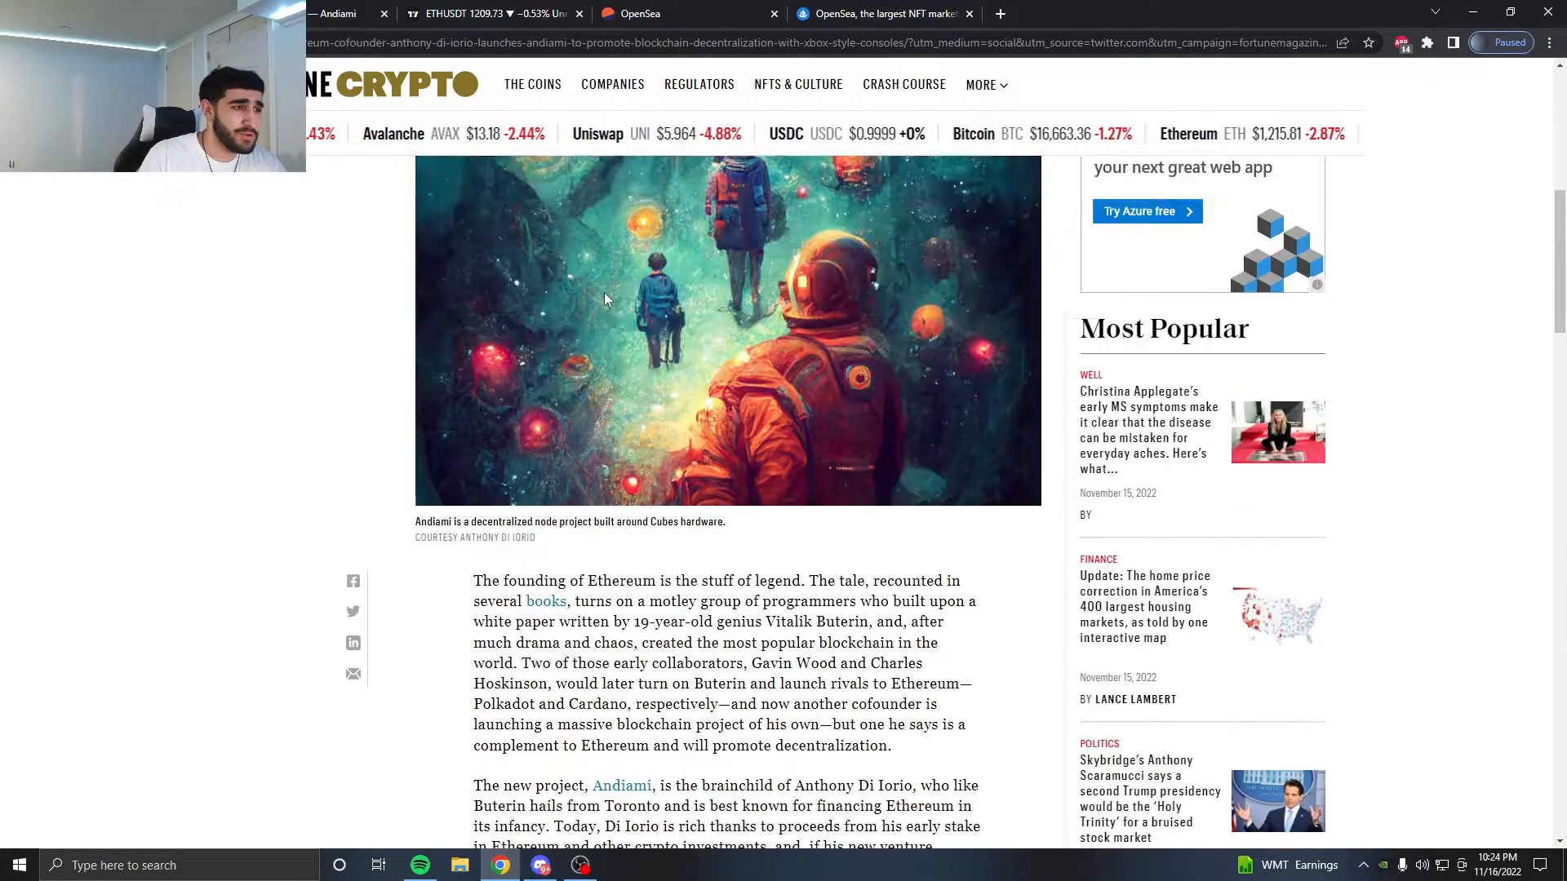
pyautogui.scroll(8, 604, 293)
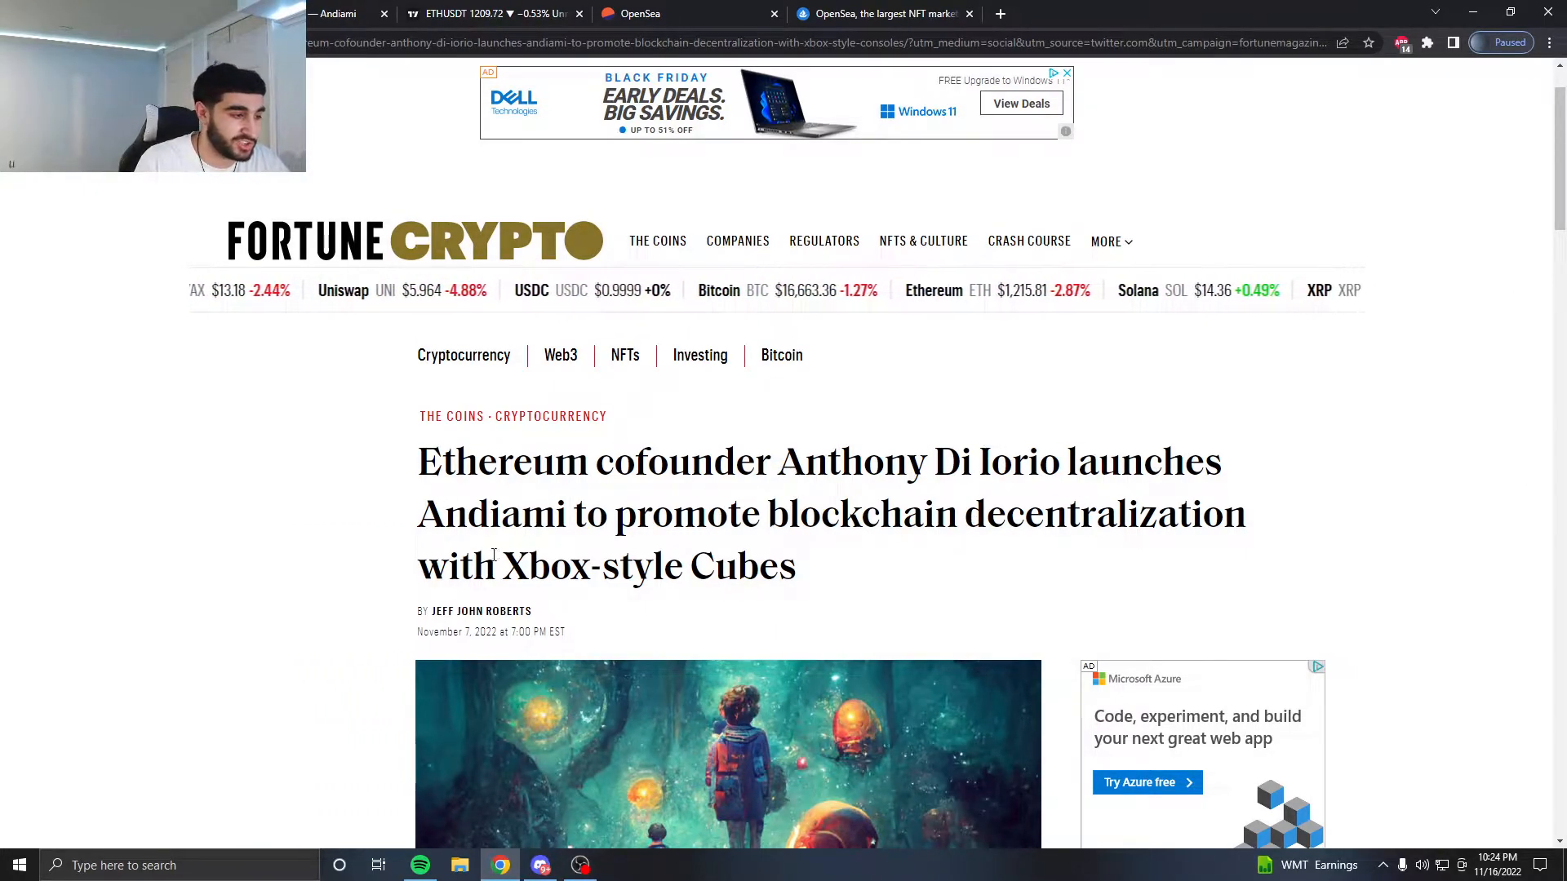
pyautogui.scroll(-3, 535, 475)
pyautogui.scroll(-5, 536, 476)
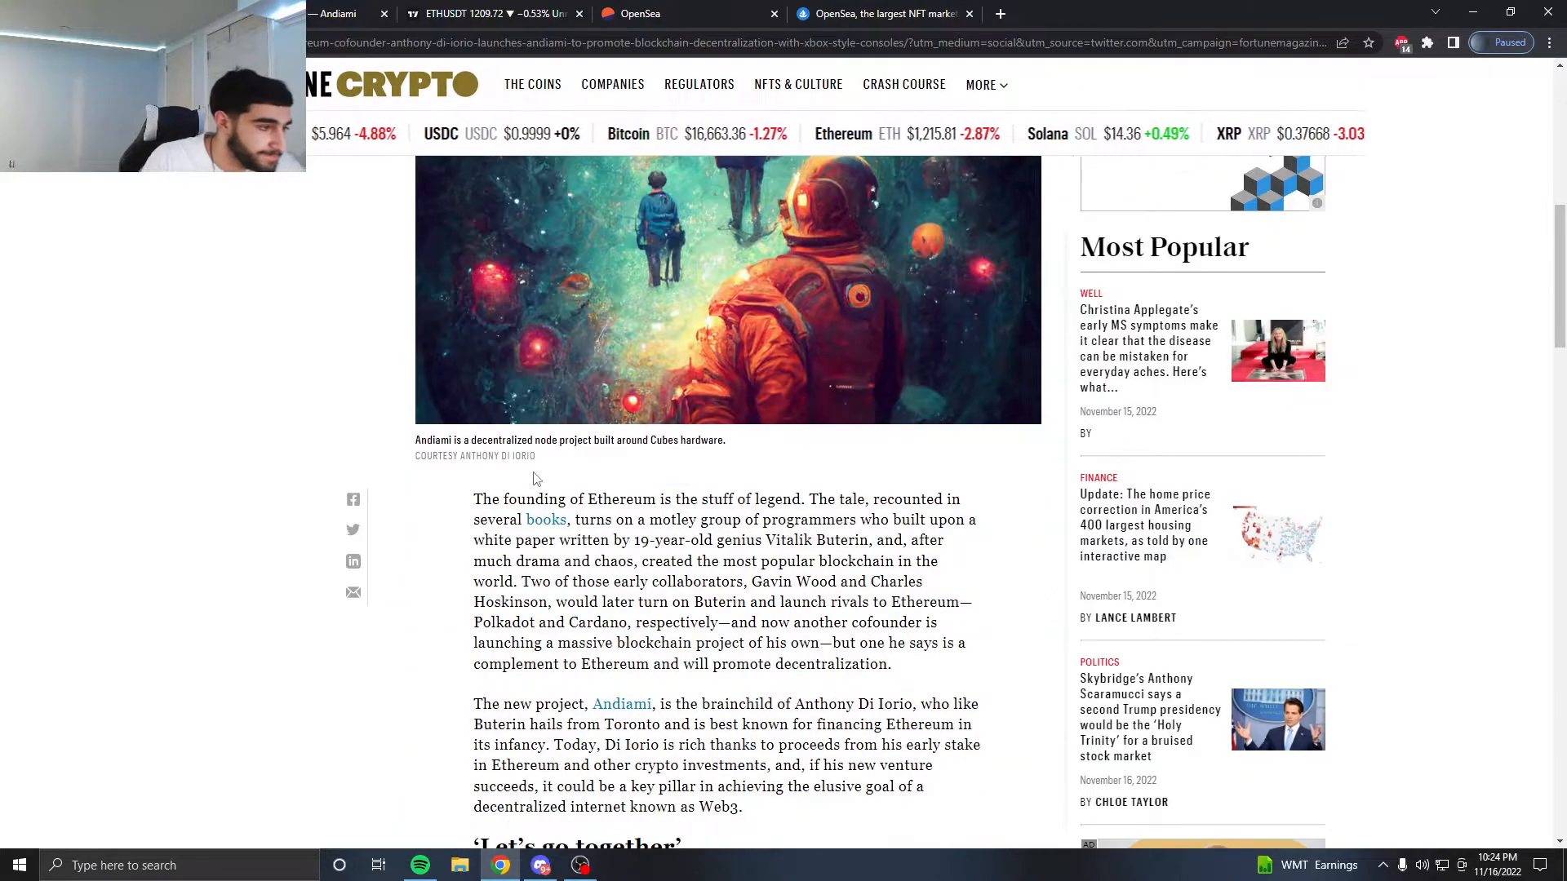
pyautogui.moveTo(474, 497)
pyautogui.mouseDown()
pyautogui.moveTo(866, 500)
pyautogui.moveTo(598, 519)
pyautogui.moveTo(729, 520)
pyautogui.moveTo(642, 540)
pyautogui.mouseUp()
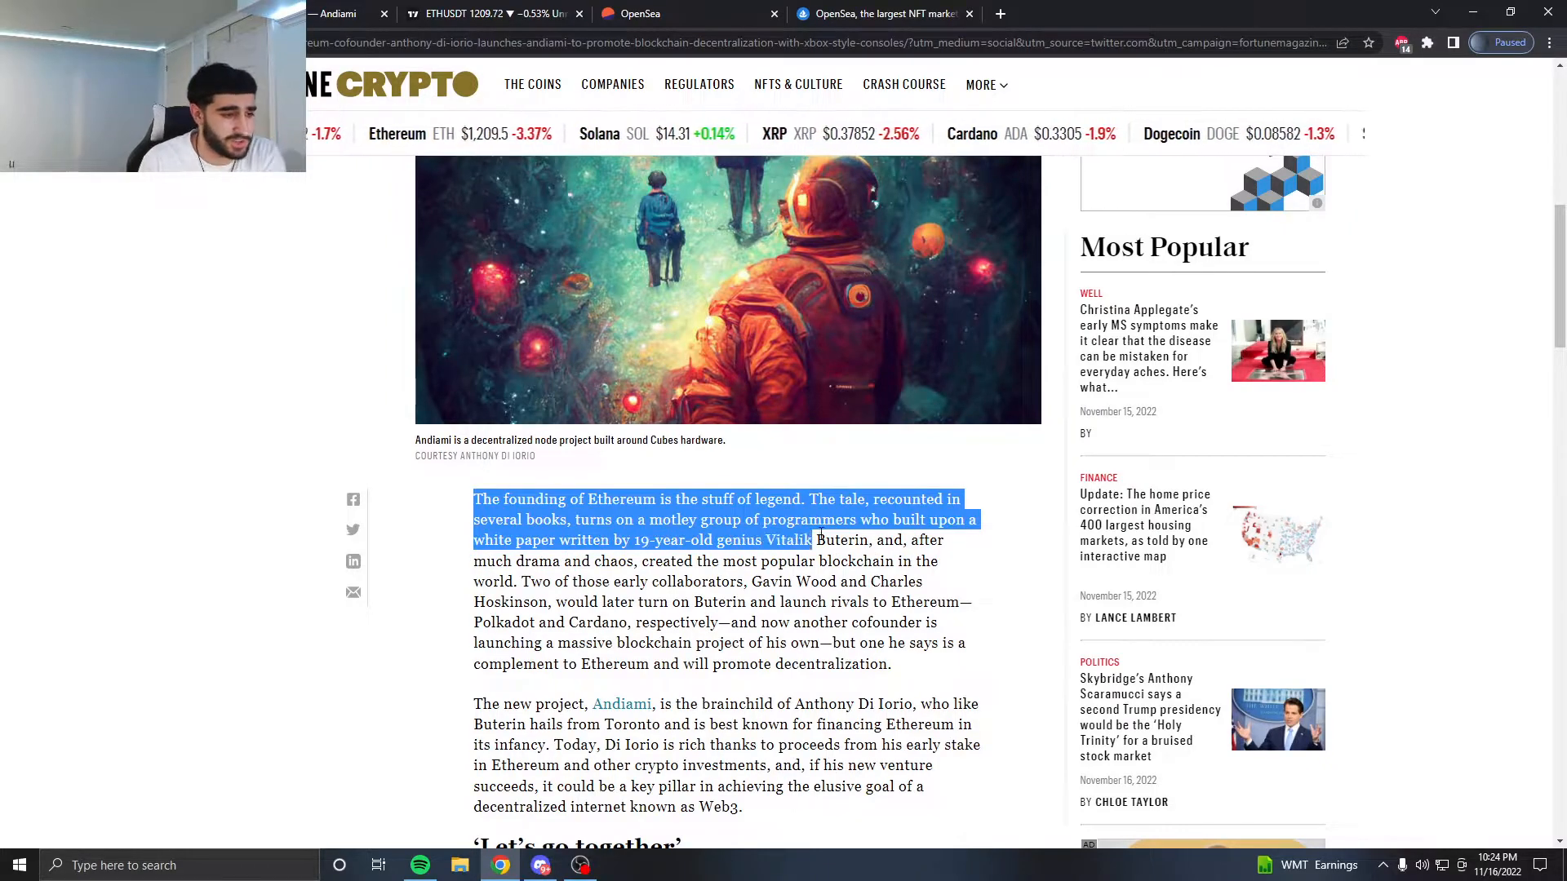
pyautogui.moveTo(642, 541)
pyautogui.mouseDown()
pyautogui.moveTo(589, 561)
pyautogui.moveTo(904, 561)
pyautogui.moveTo(734, 582)
pyautogui.mouseUp()
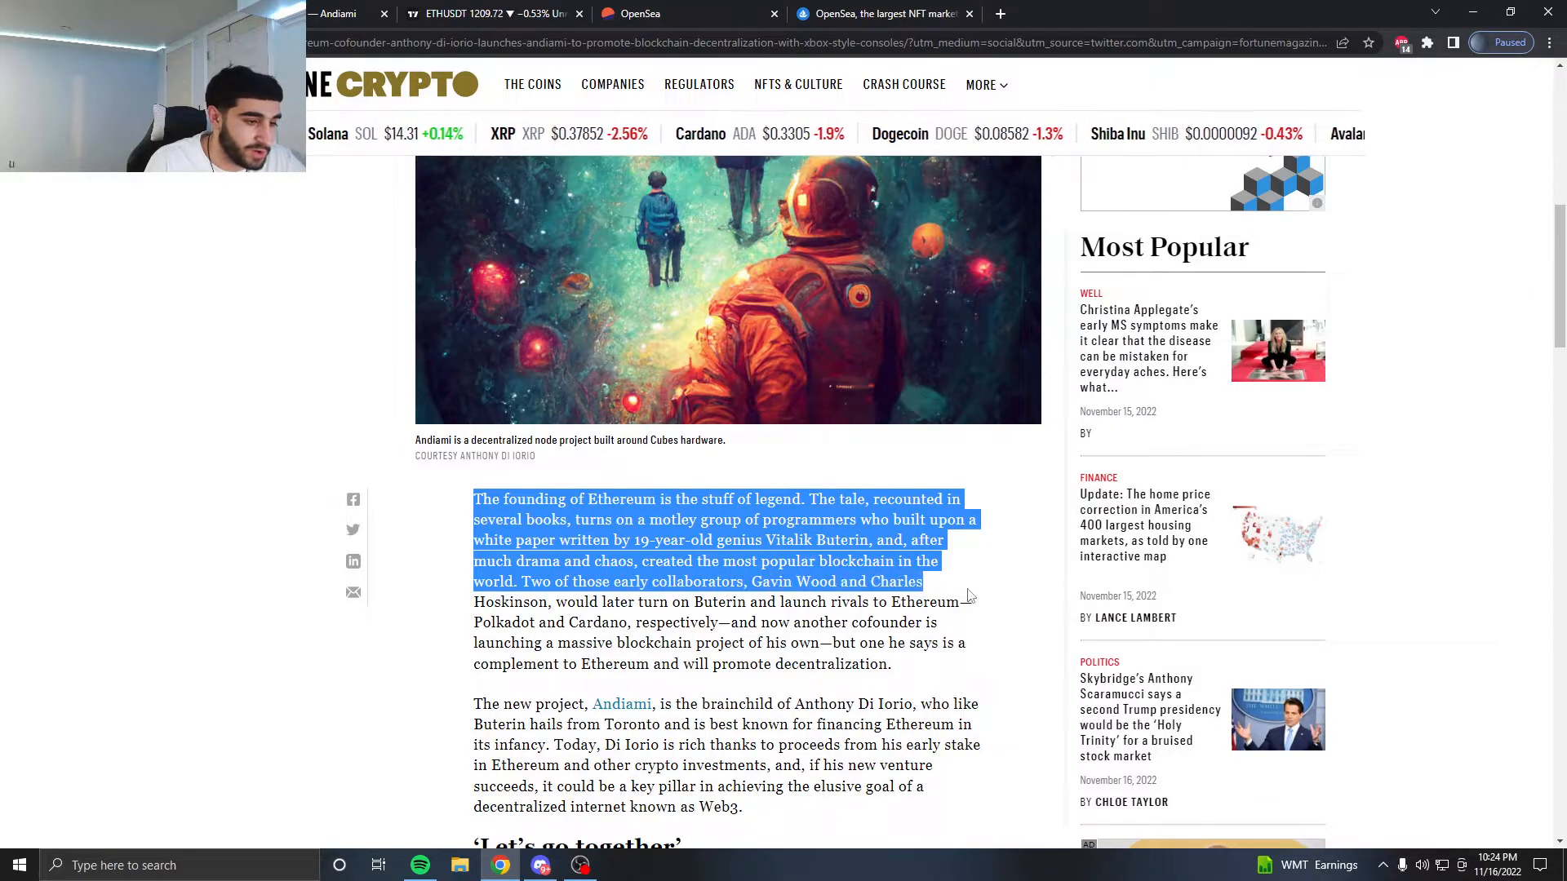
pyautogui.moveTo(734, 582)
pyautogui.mouseDown()
pyautogui.moveTo(604, 603)
pyautogui.moveTo(838, 598)
pyautogui.moveTo(627, 622)
pyautogui.mouseUp()
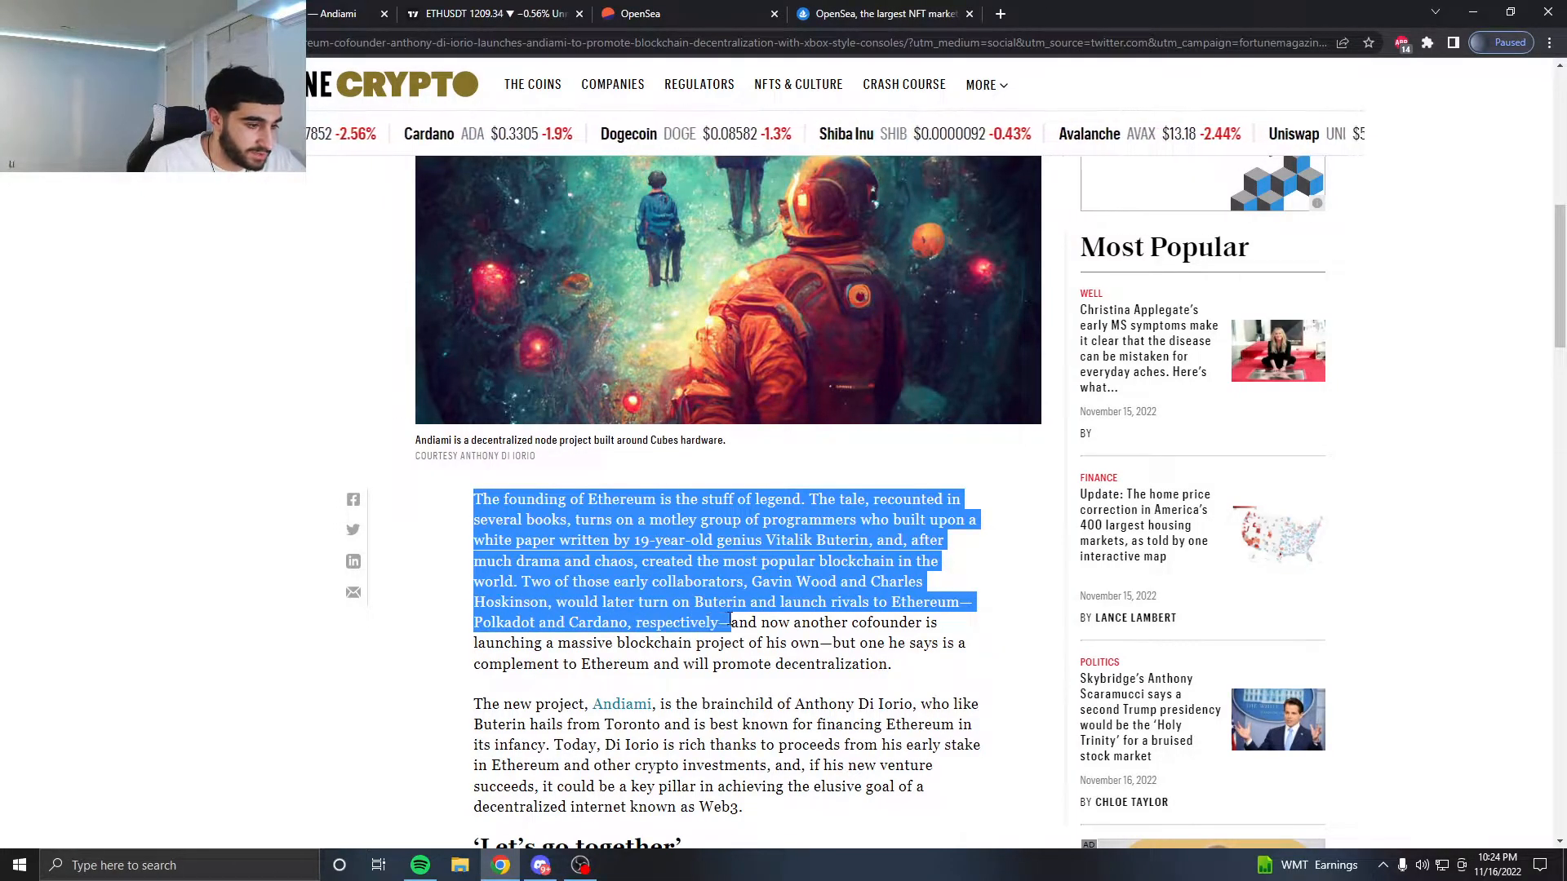
# Extend the highlight through the rest of the opening paragraph, then clear it.
pyautogui.moveTo(641, 623)
pyautogui.mouseDown()
pyautogui.moveTo(588, 643)
pyautogui.moveTo(826, 643)
pyautogui.moveTo(579, 663)
pyautogui.moveTo(870, 663)
pyautogui.mouseUp()
pyautogui.click(928, 716)
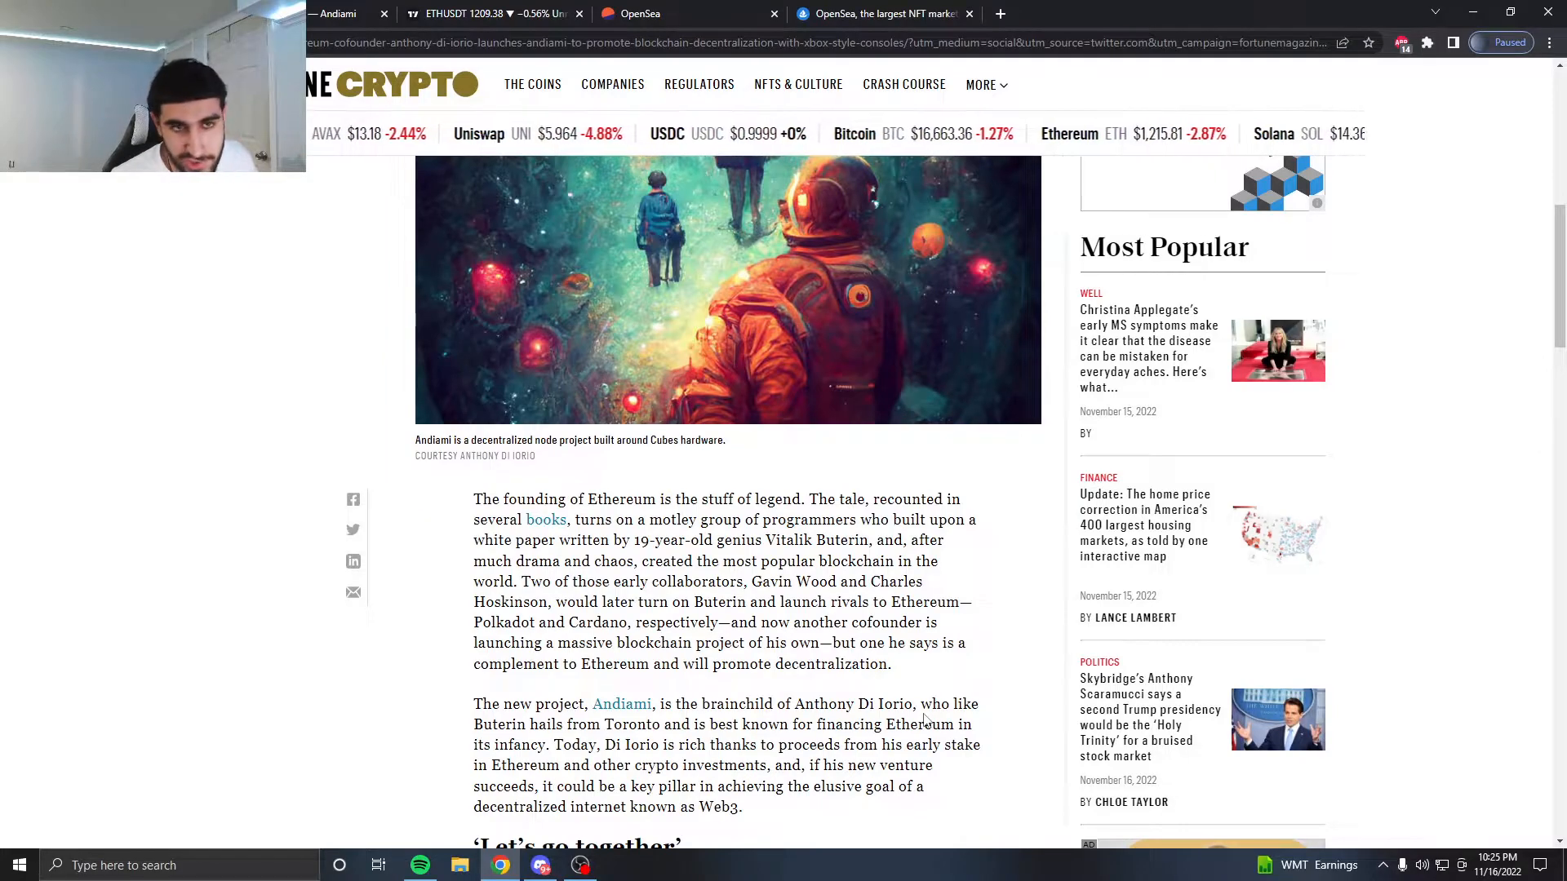
pyautogui.scroll(-5, 710, 549)
pyautogui.scroll(2, 711, 549)
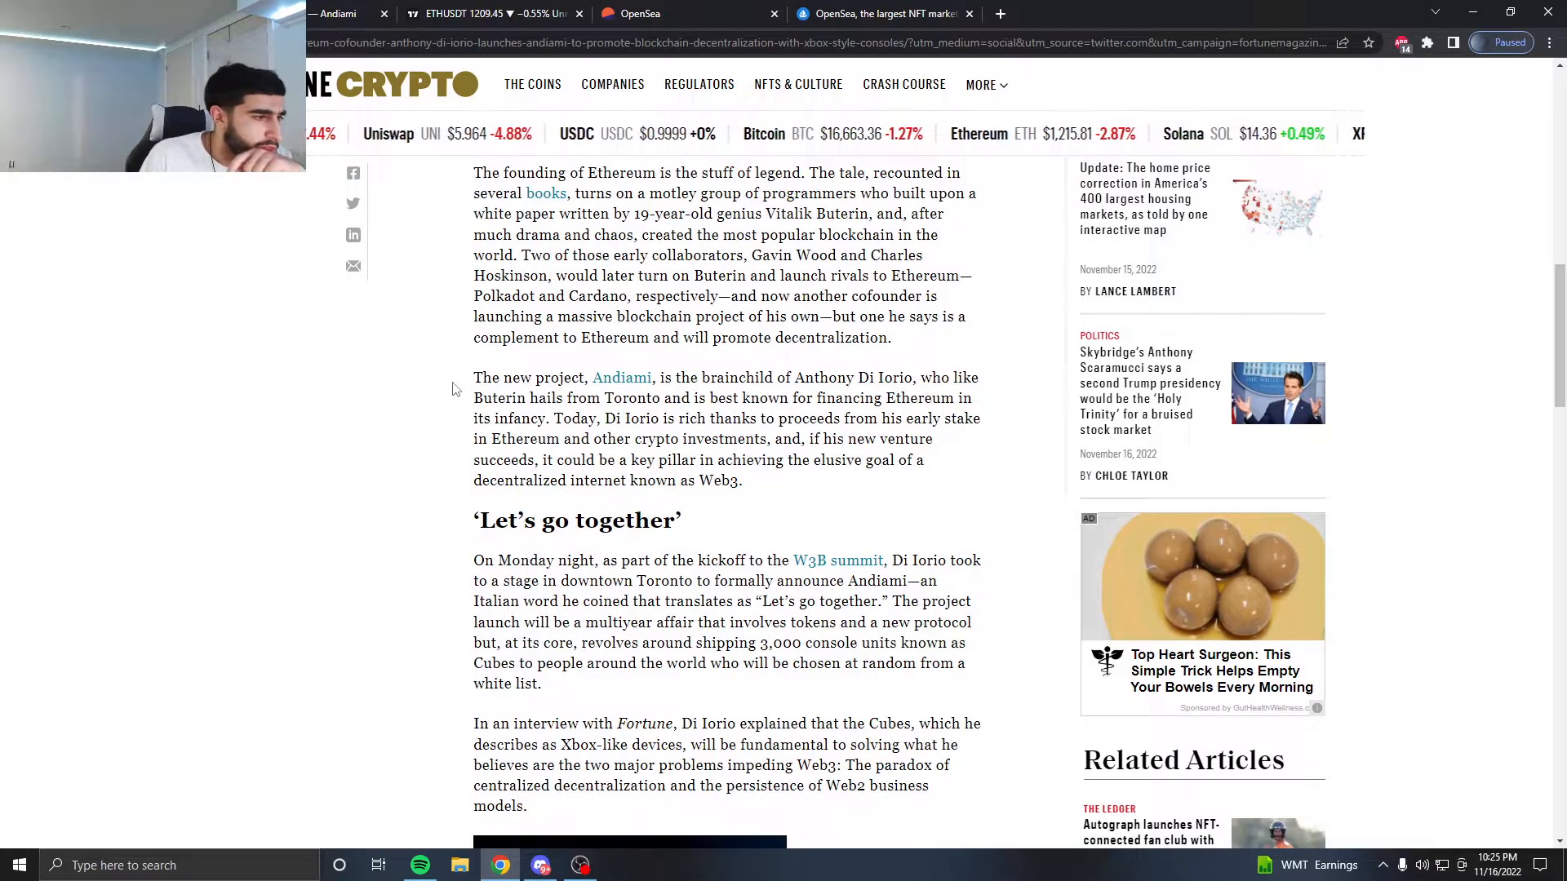
pyautogui.moveTo(473, 378)
pyautogui.mouseDown()
pyautogui.moveTo(918, 377)
pyautogui.moveTo(667, 399)
pyautogui.mouseUp()
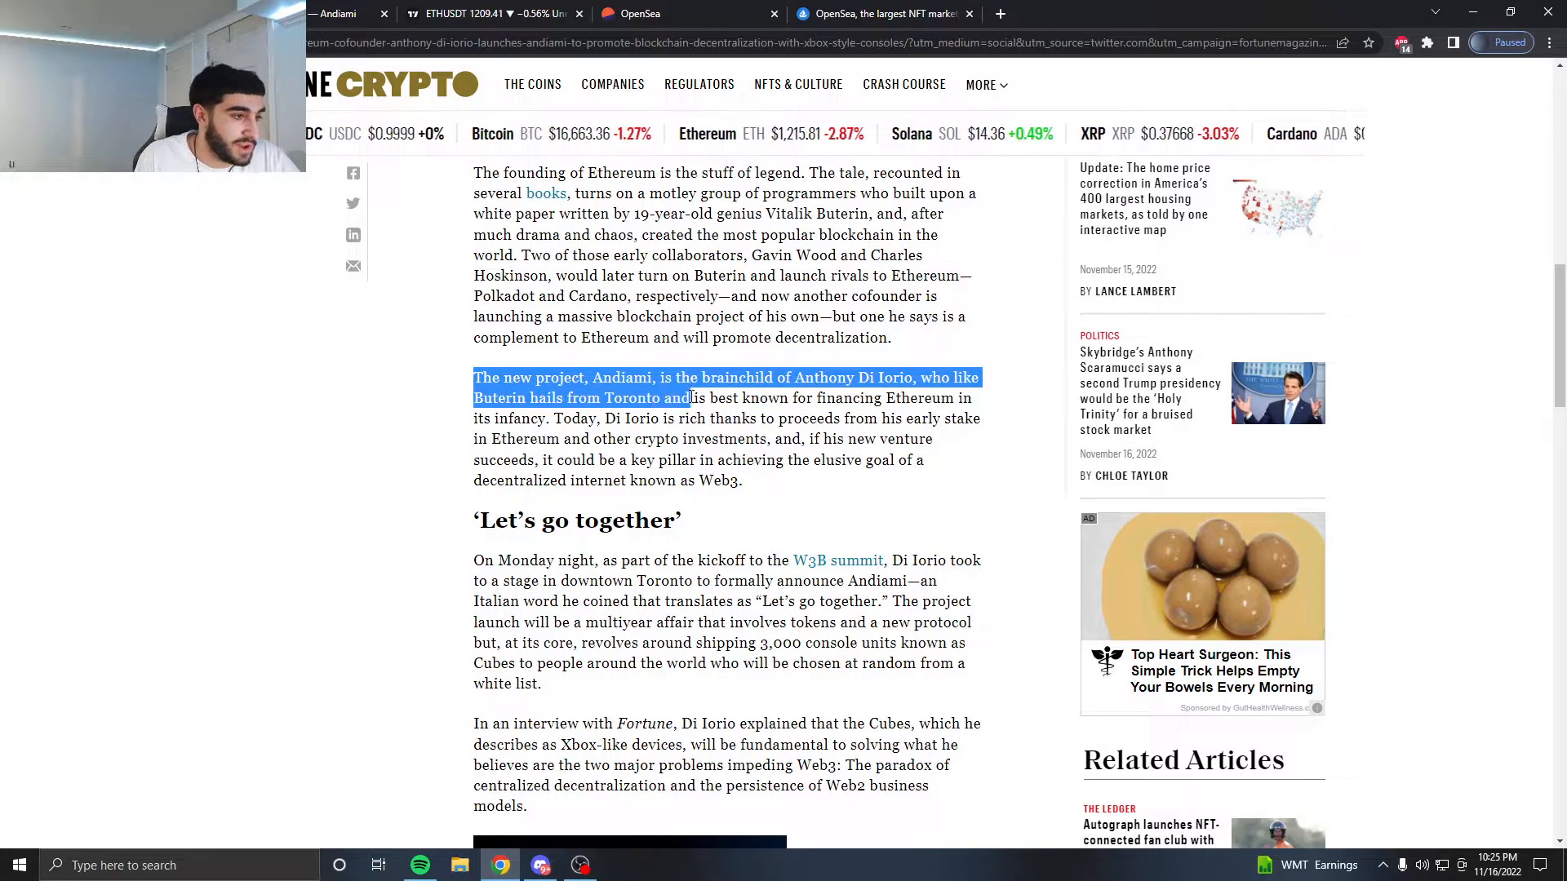
pyautogui.moveTo(694, 398)
pyautogui.mouseDown()
pyautogui.moveTo(538, 438)
pyautogui.moveTo(662, 419)
pyautogui.moveTo(571, 441)
pyautogui.moveTo(743, 440)
pyautogui.moveTo(557, 460)
pyautogui.moveTo(813, 461)
pyautogui.moveTo(744, 481)
pyautogui.mouseUp()
pyautogui.scroll(-2, 734, 469)
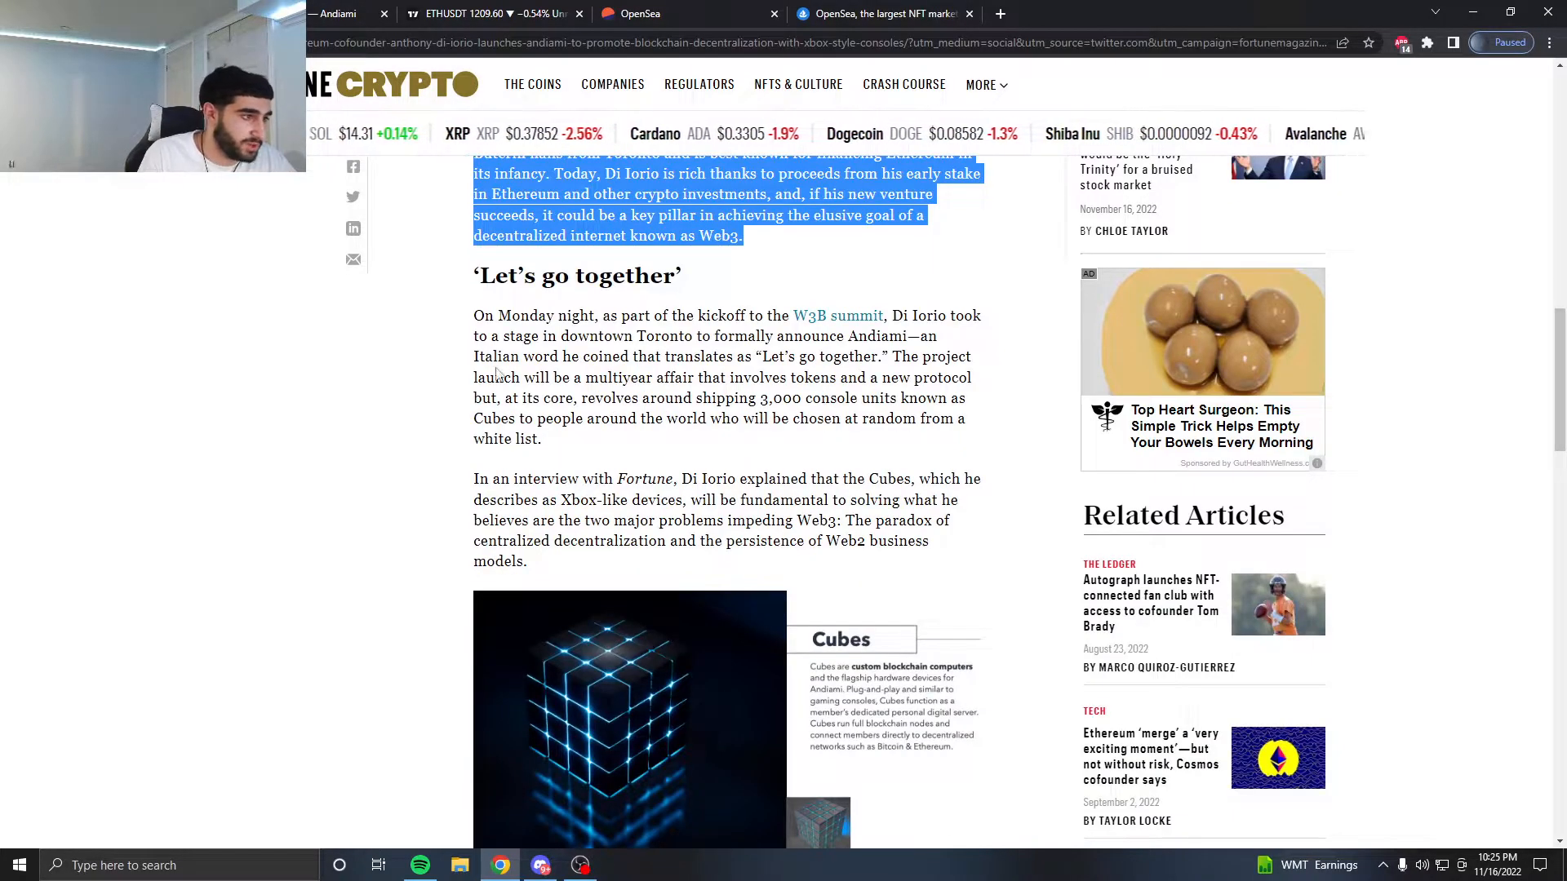
pyautogui.moveTo(472, 315)
pyautogui.mouseDown()
pyautogui.moveTo(895, 321)
pyautogui.moveTo(705, 336)
pyautogui.mouseUp()
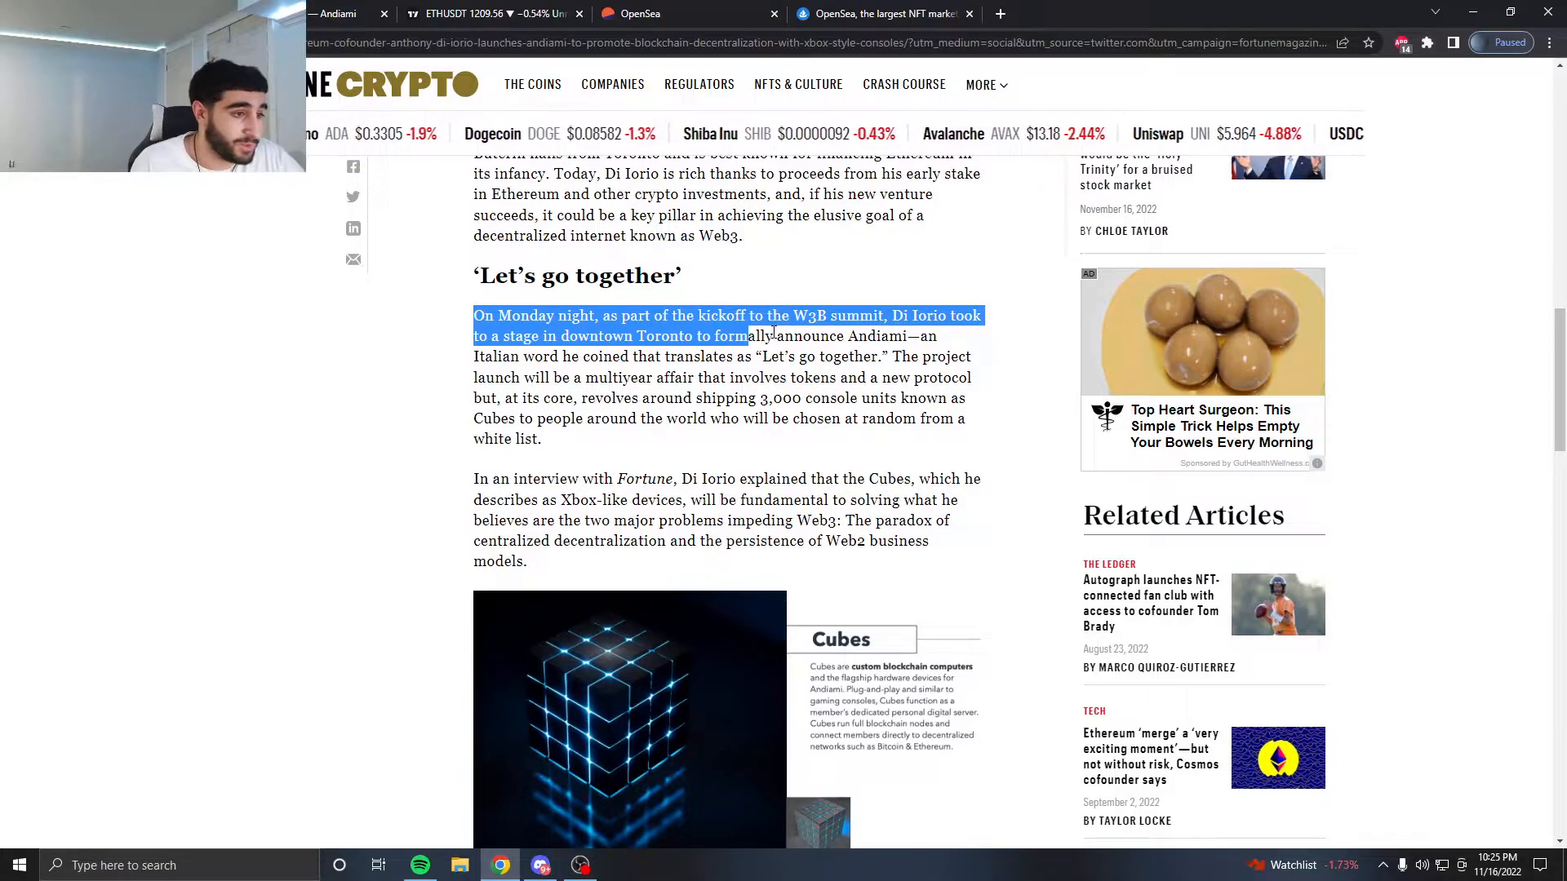
pyautogui.moveTo(774, 335)
pyautogui.mouseDown()
pyautogui.moveTo(467, 356)
pyautogui.moveTo(755, 356)
pyautogui.moveTo(553, 382)
pyautogui.moveTo(726, 378)
pyautogui.moveTo(650, 398)
pyautogui.moveTo(899, 398)
pyautogui.moveTo(725, 418)
pyautogui.moveTo(952, 417)
pyautogui.mouseUp()
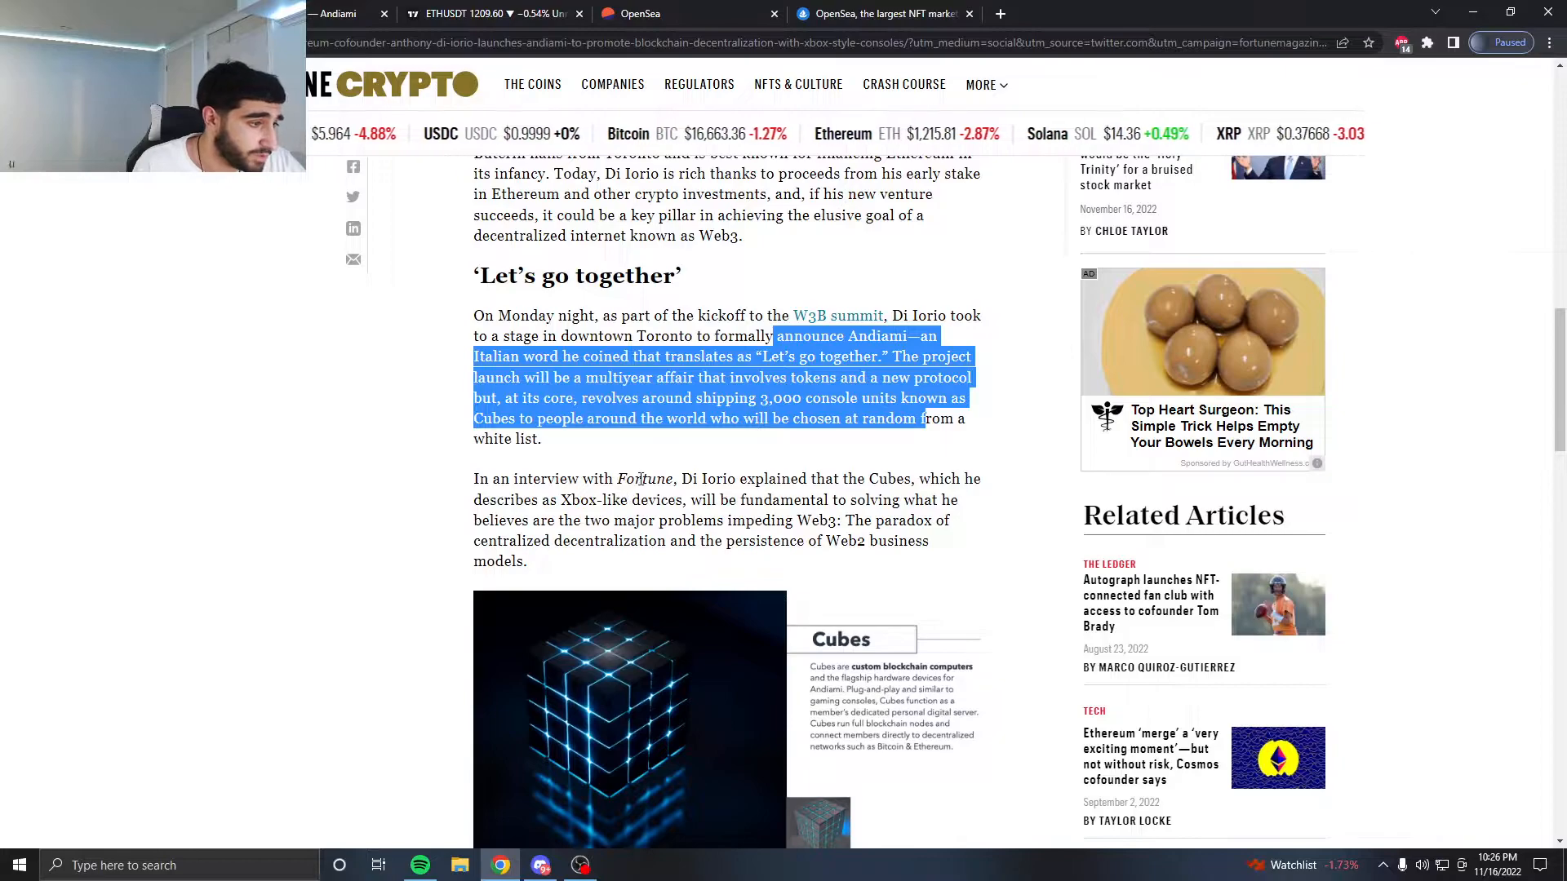
pyautogui.moveTo(621, 478)
pyautogui.mouseDown()
pyautogui.moveTo(911, 500)
pyautogui.moveTo(524, 502)
pyautogui.mouseUp()
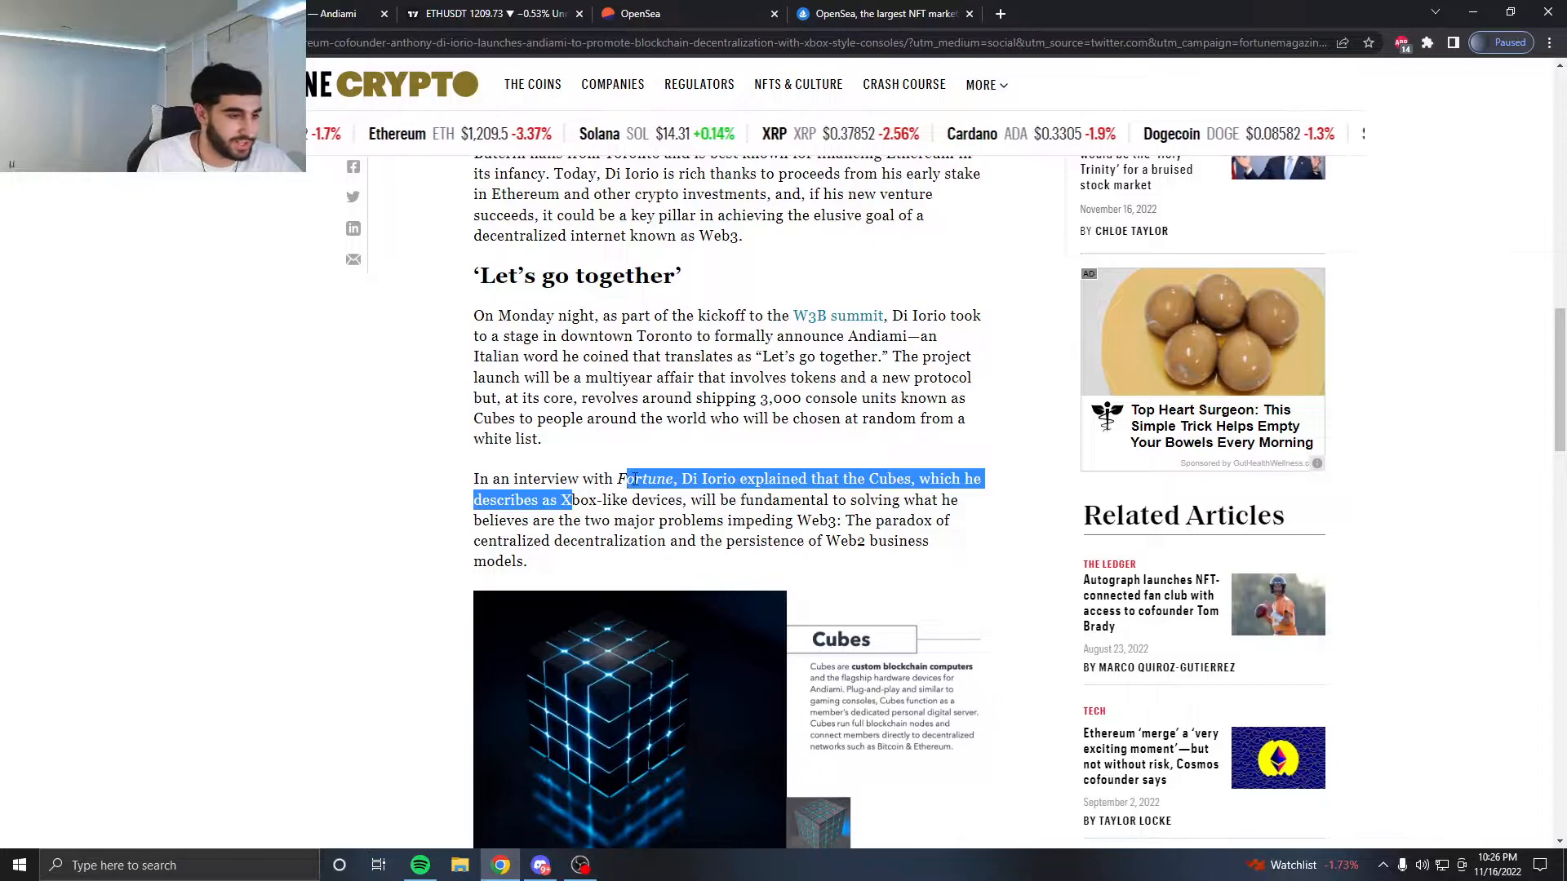
pyautogui.moveTo(474, 521); pyautogui.dragTo(865, 520)
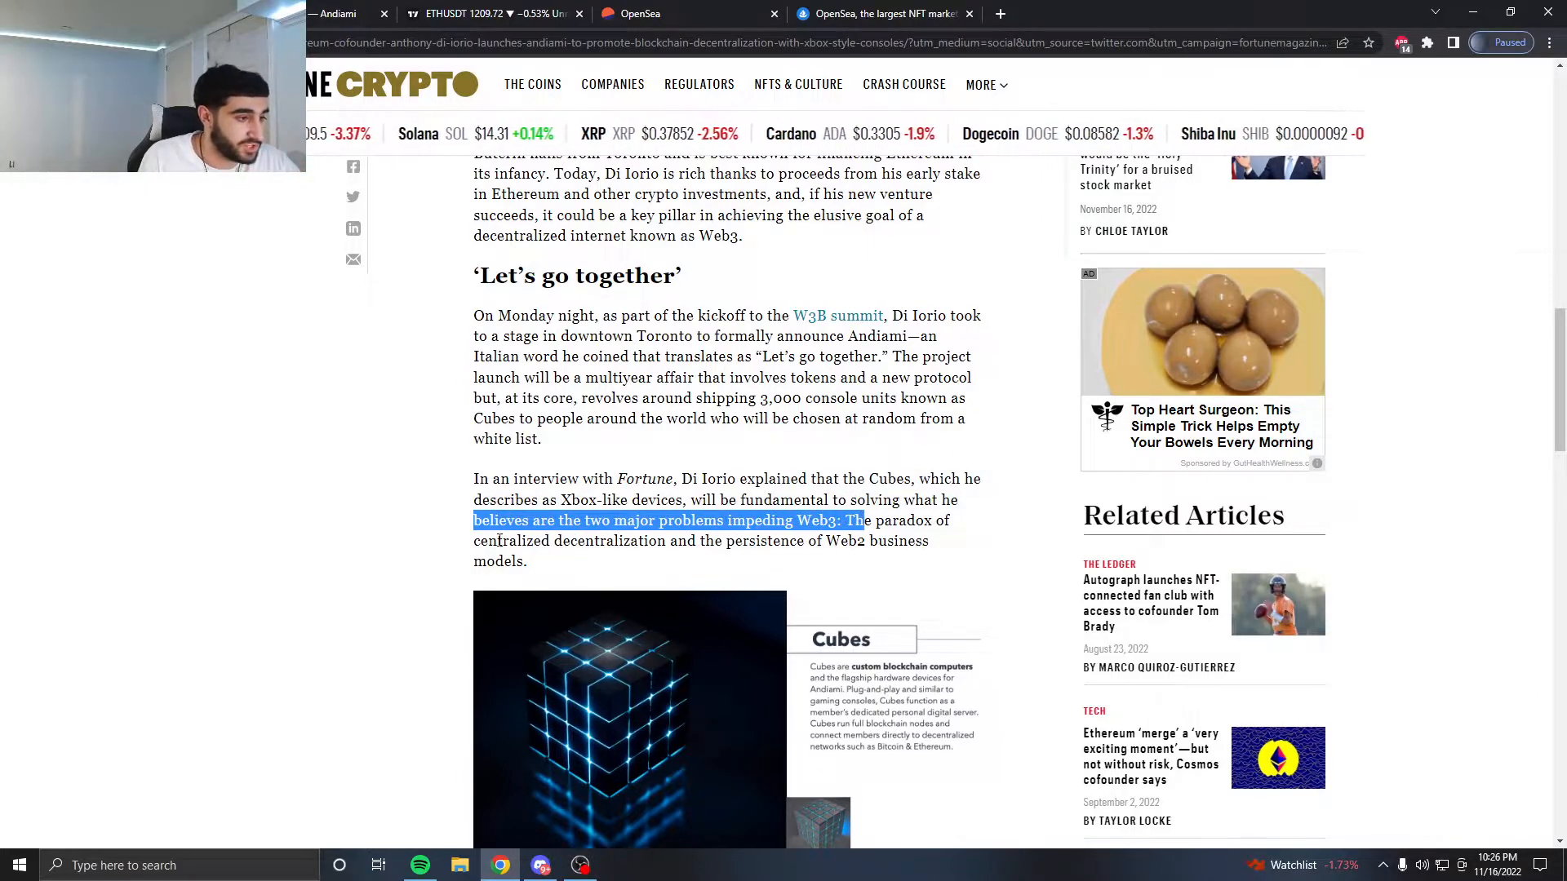
pyautogui.moveTo(707, 541); pyautogui.dragTo(746, 541)
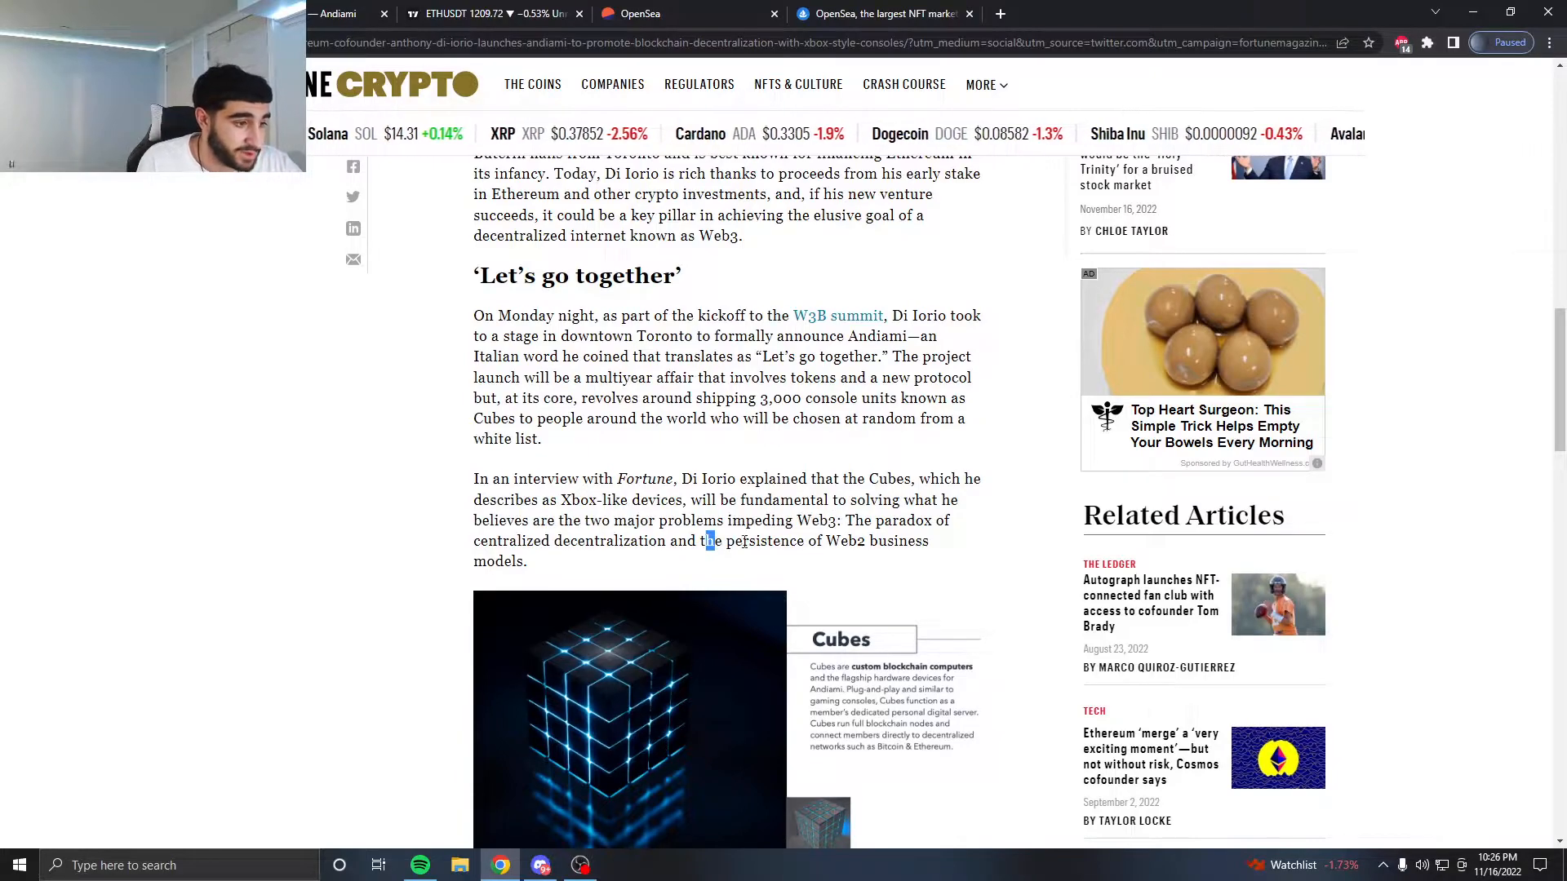
pyautogui.scroll(-3, 892, 562)
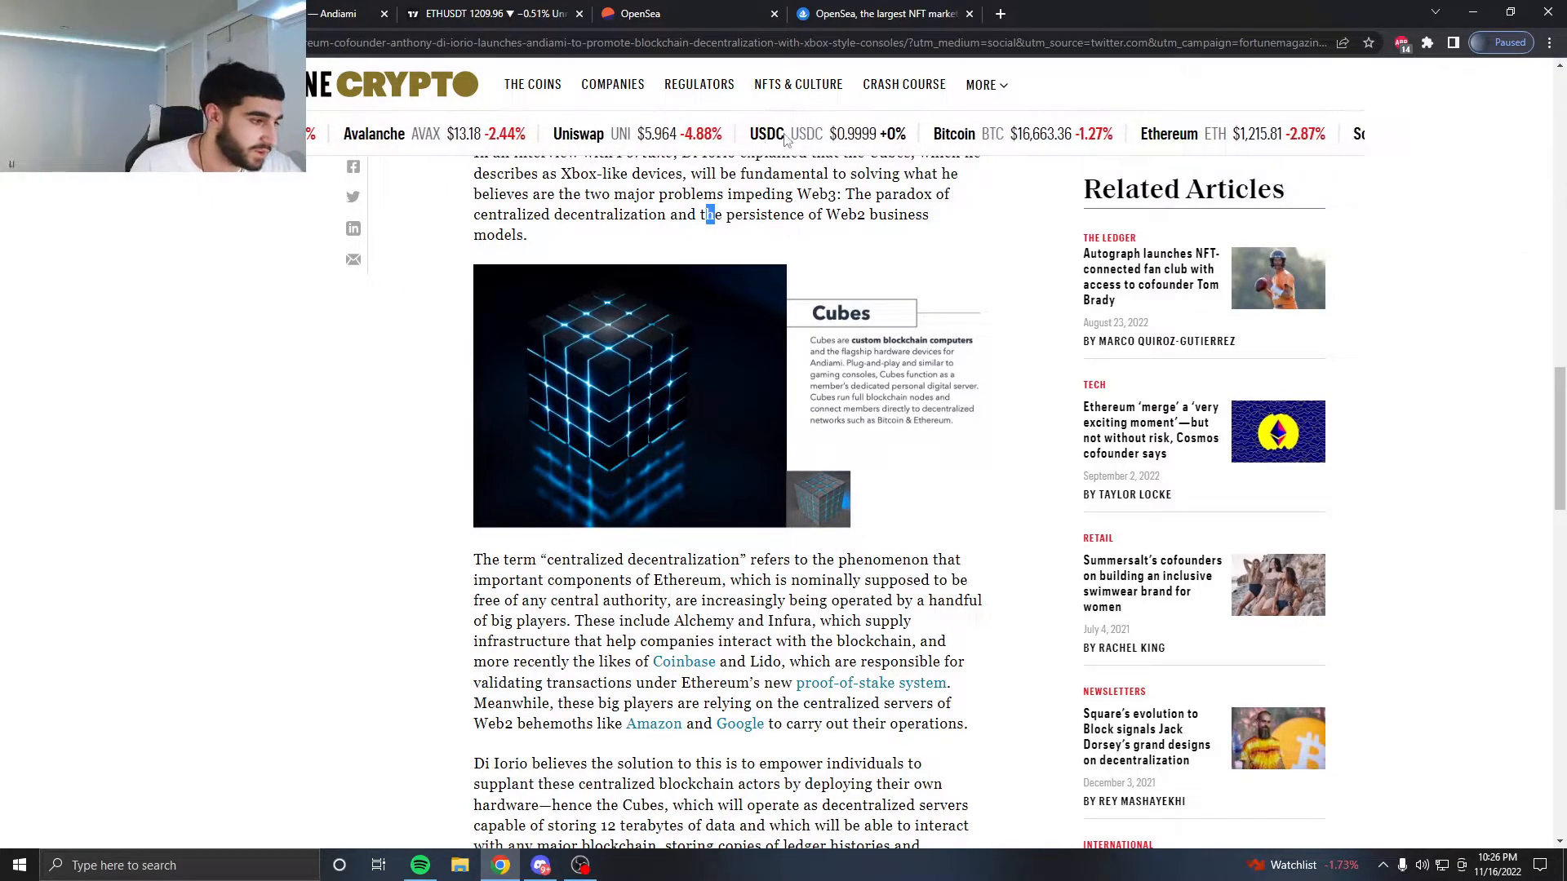
pyautogui.scroll(-4, 671, 392)
pyautogui.scroll(-2, 672, 392)
pyautogui.scroll(-3, 671, 392)
pyautogui.moveTo(473, 377); pyautogui.dragTo(604, 377)
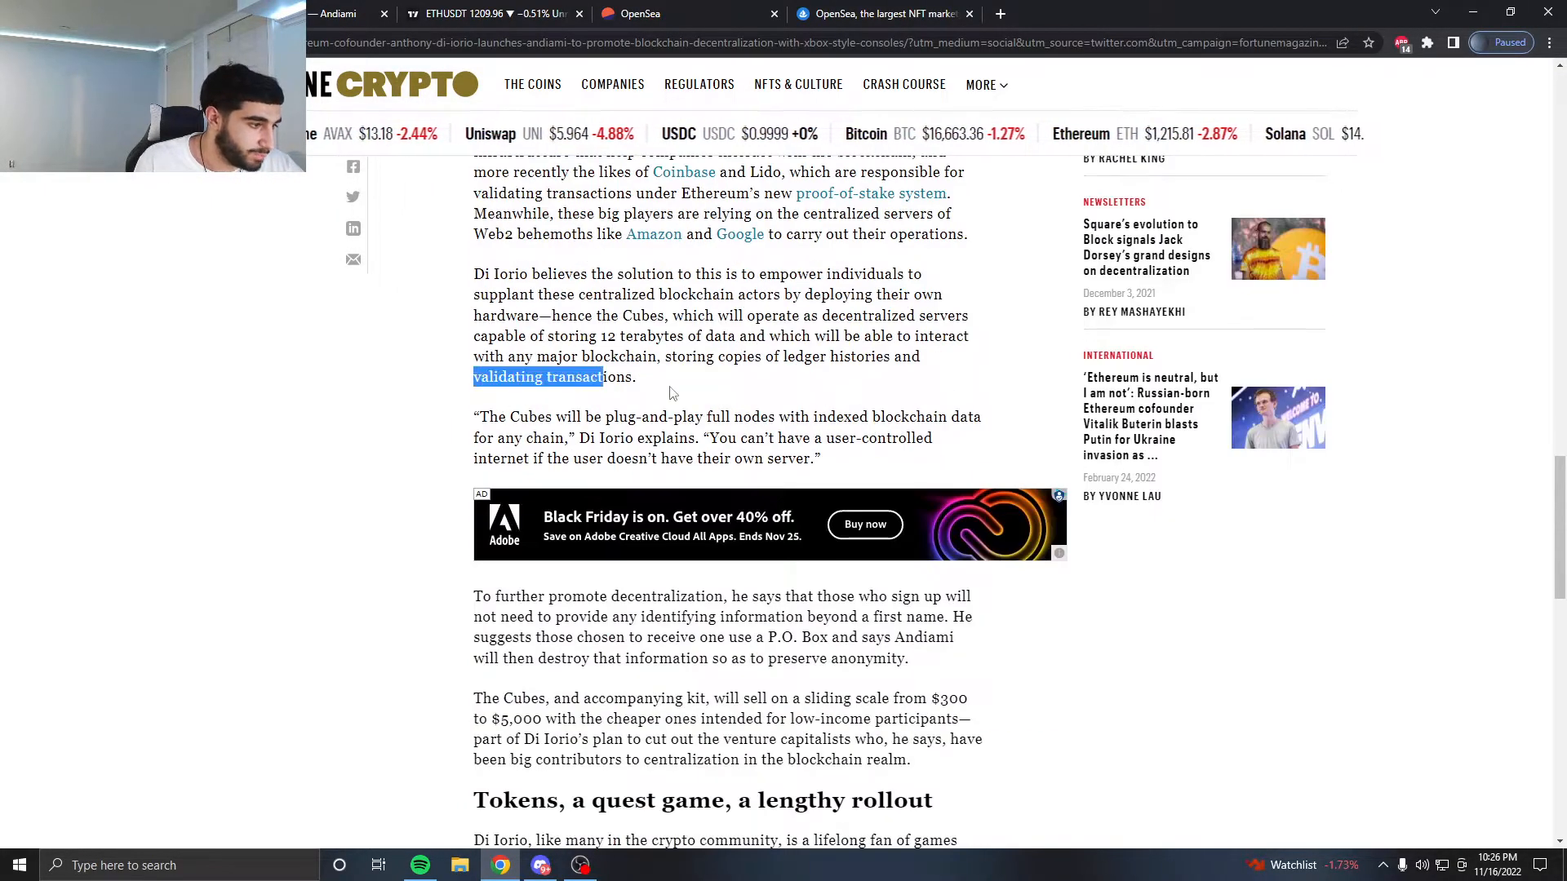
pyautogui.scroll(-3, 671, 392)
# Highlight the Cubes pricing sentences, including cheaper Cubes for low-income participants.
pyautogui.click(735, 368)
pyautogui.click(735, 539)
pyautogui.moveTo(474, 515); pyautogui.dragTo(600, 515)
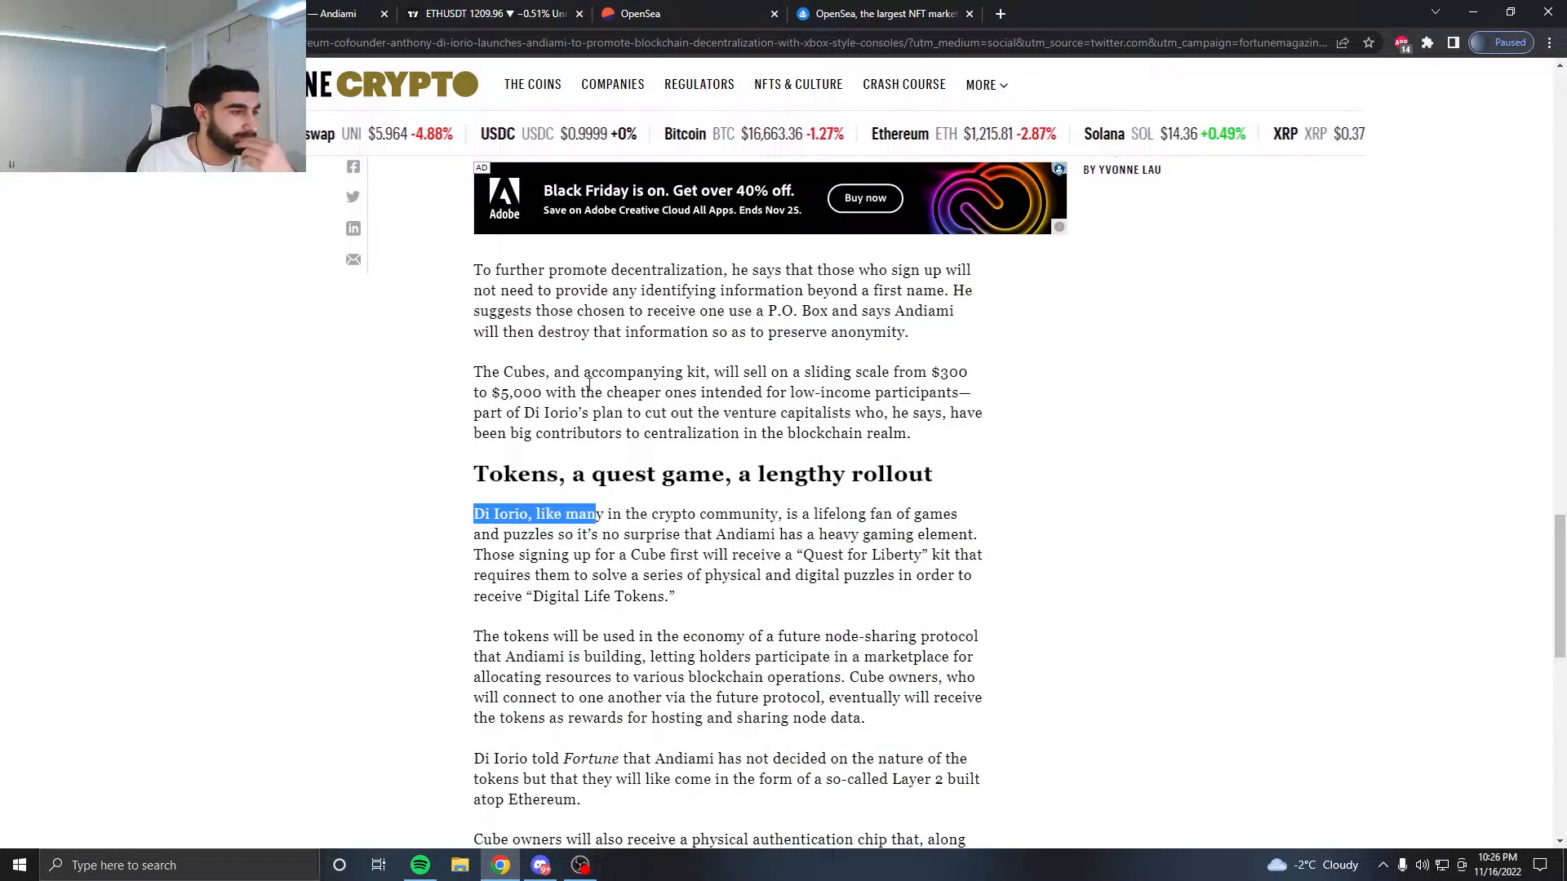
pyautogui.scroll(1, 512, 392)
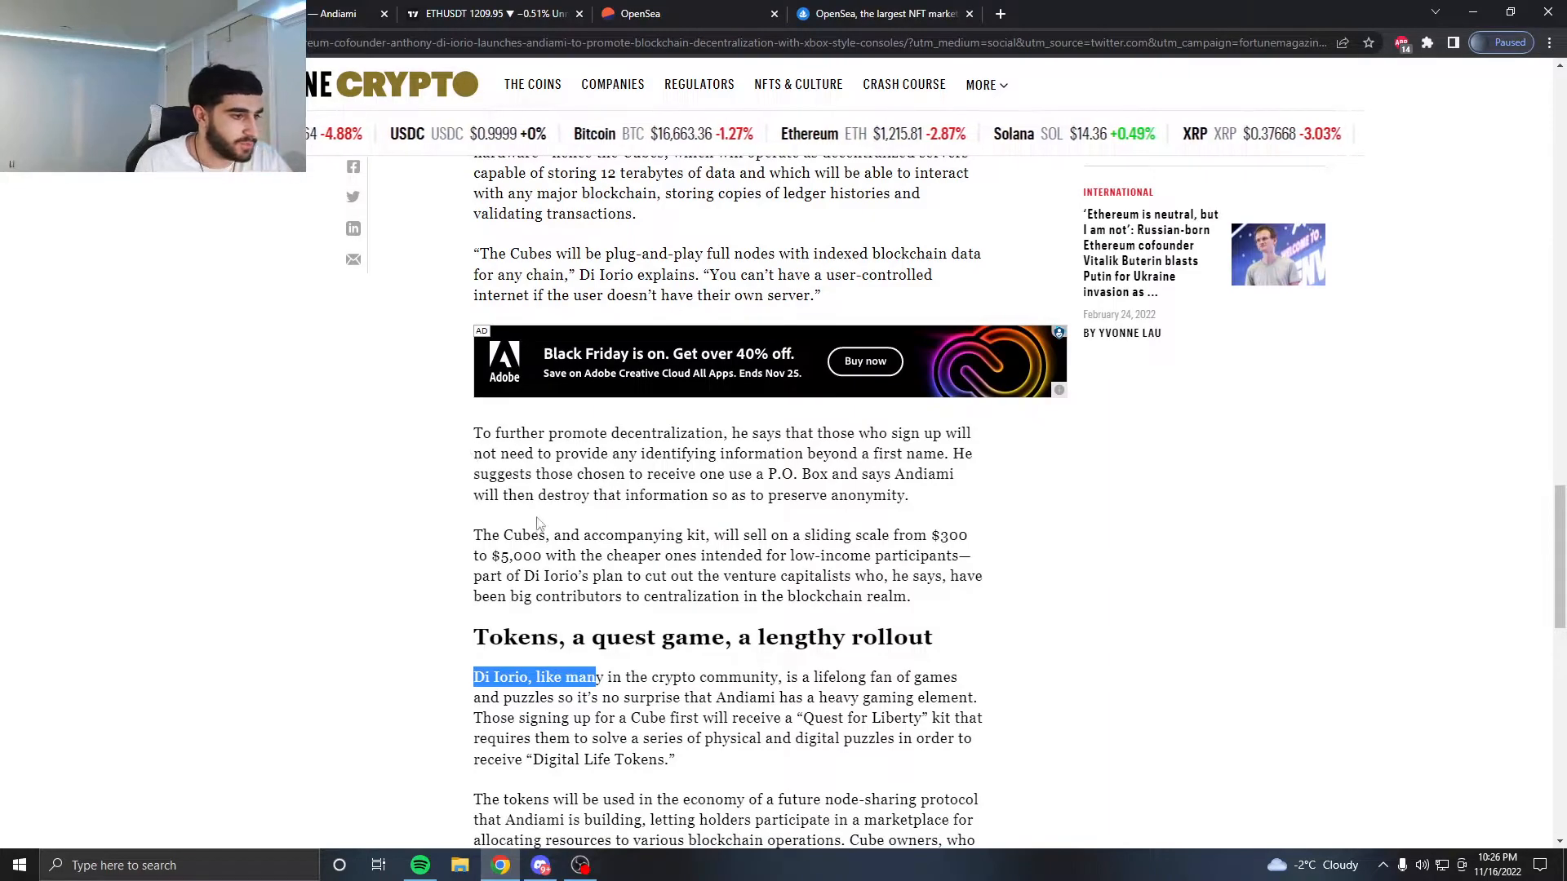
pyautogui.moveTo(473, 535); pyautogui.dragTo(916, 539)
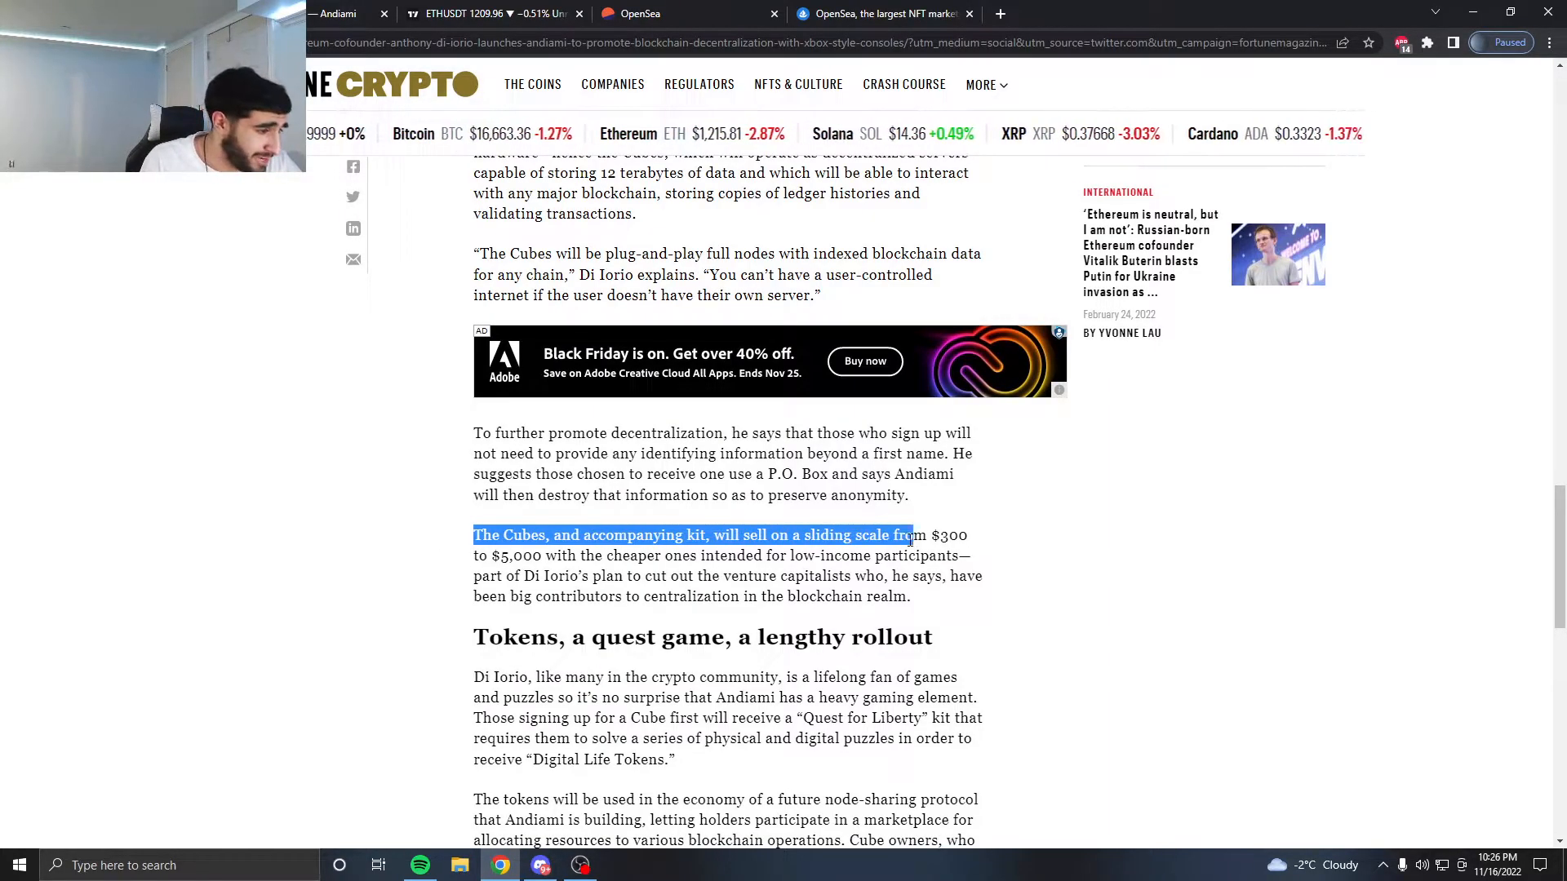
pyautogui.moveTo(558, 557)
pyautogui.mouseDown()
pyautogui.moveTo(931, 538)
pyautogui.moveTo(735, 586)
pyautogui.moveTo(844, 585)
pyautogui.moveTo(650, 601)
pyautogui.moveTo(952, 591)
pyautogui.mouseUp()
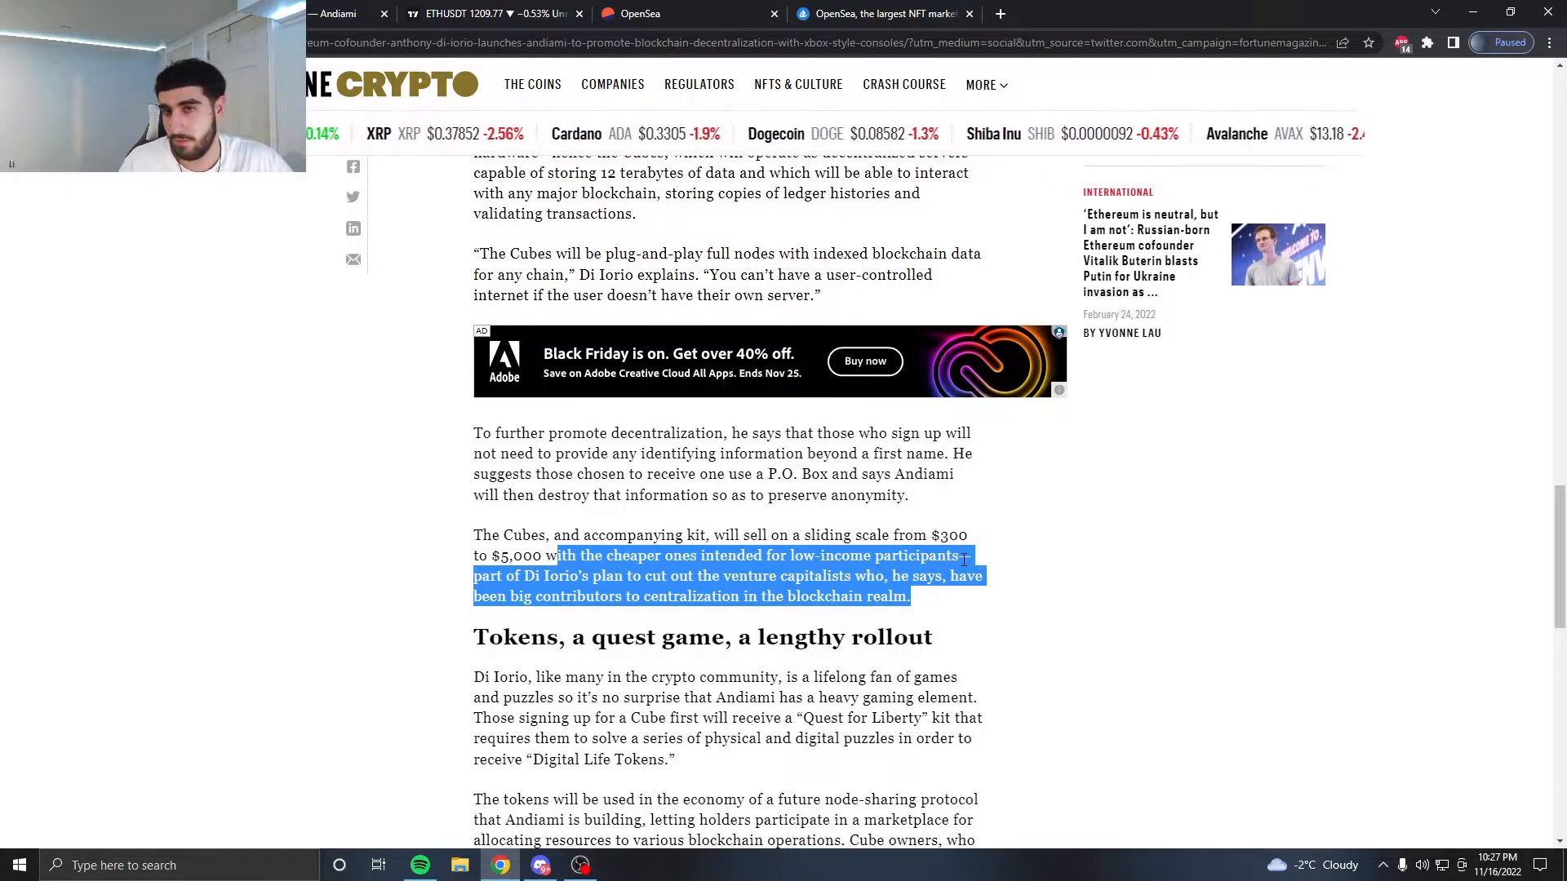
pyautogui.scroll(-2, 624, 660)
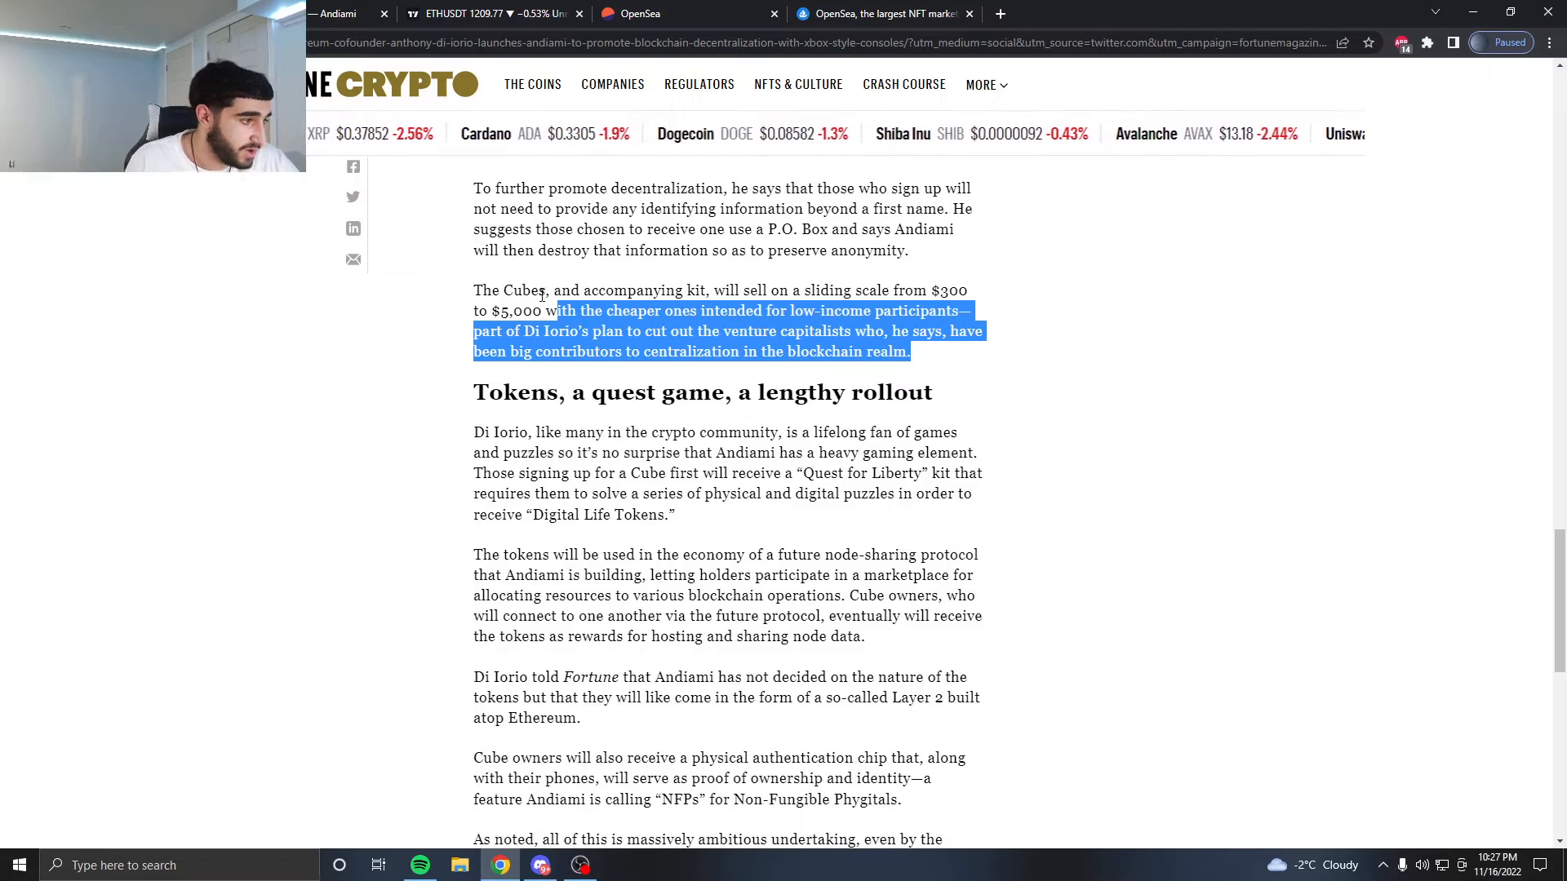
pyautogui.scroll(-3, 547, 423)
pyautogui.scroll(-3, 546, 423)
pyautogui.scroll(3, 547, 423)
pyautogui.scroll(1, 545, 423)
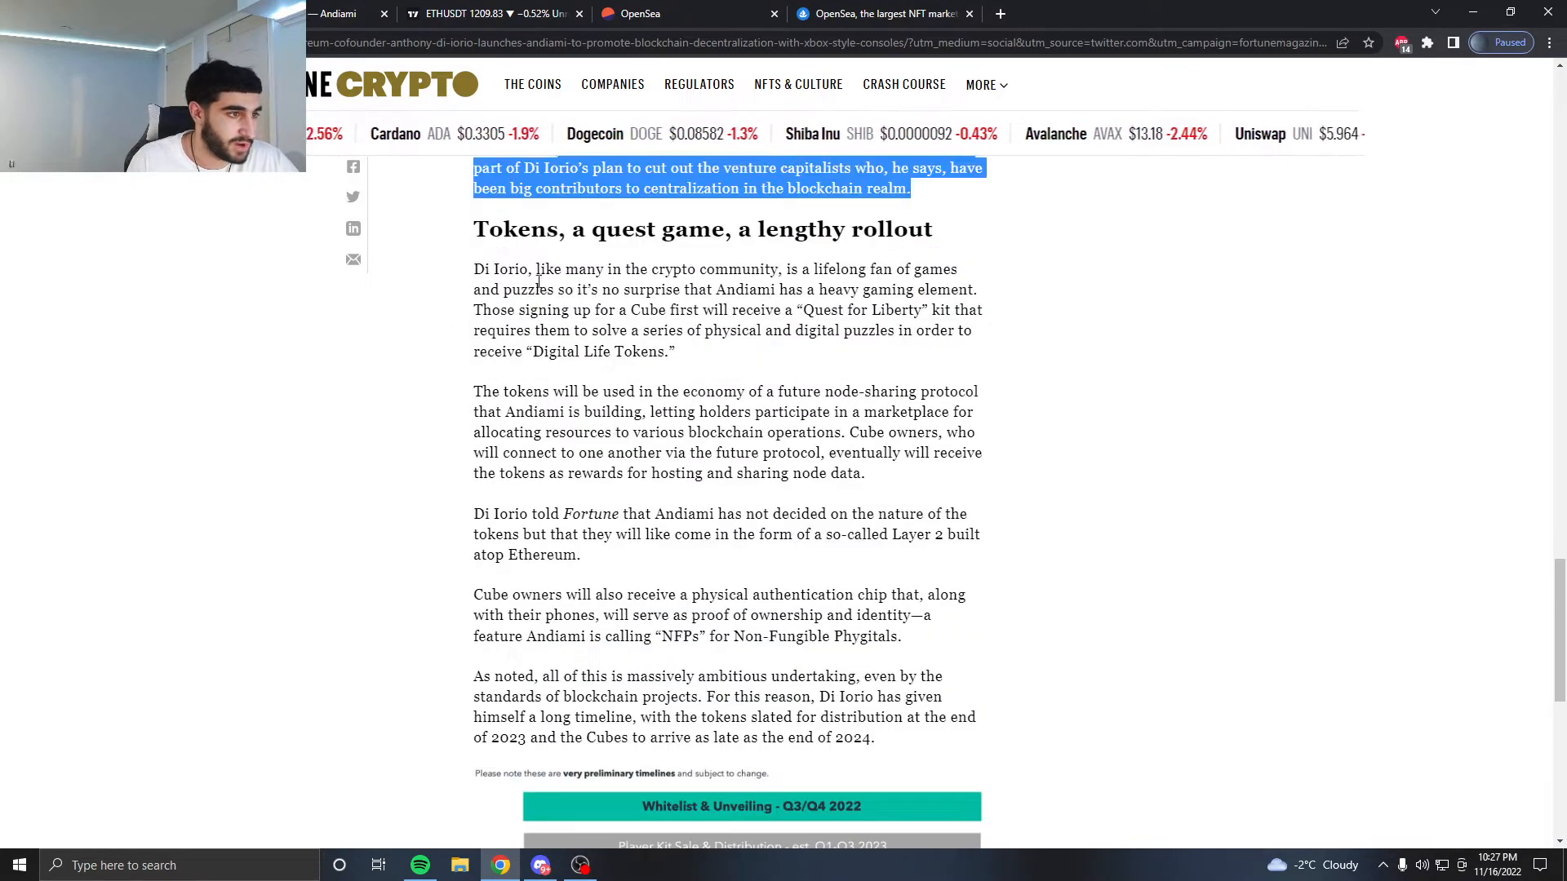
# Highlight the 'Tokens, a quest game, a lengthy rollout' heading and bring up options for the roadmap timeline image.
pyautogui.moveTo(474, 230); pyautogui.dragTo(844, 229)
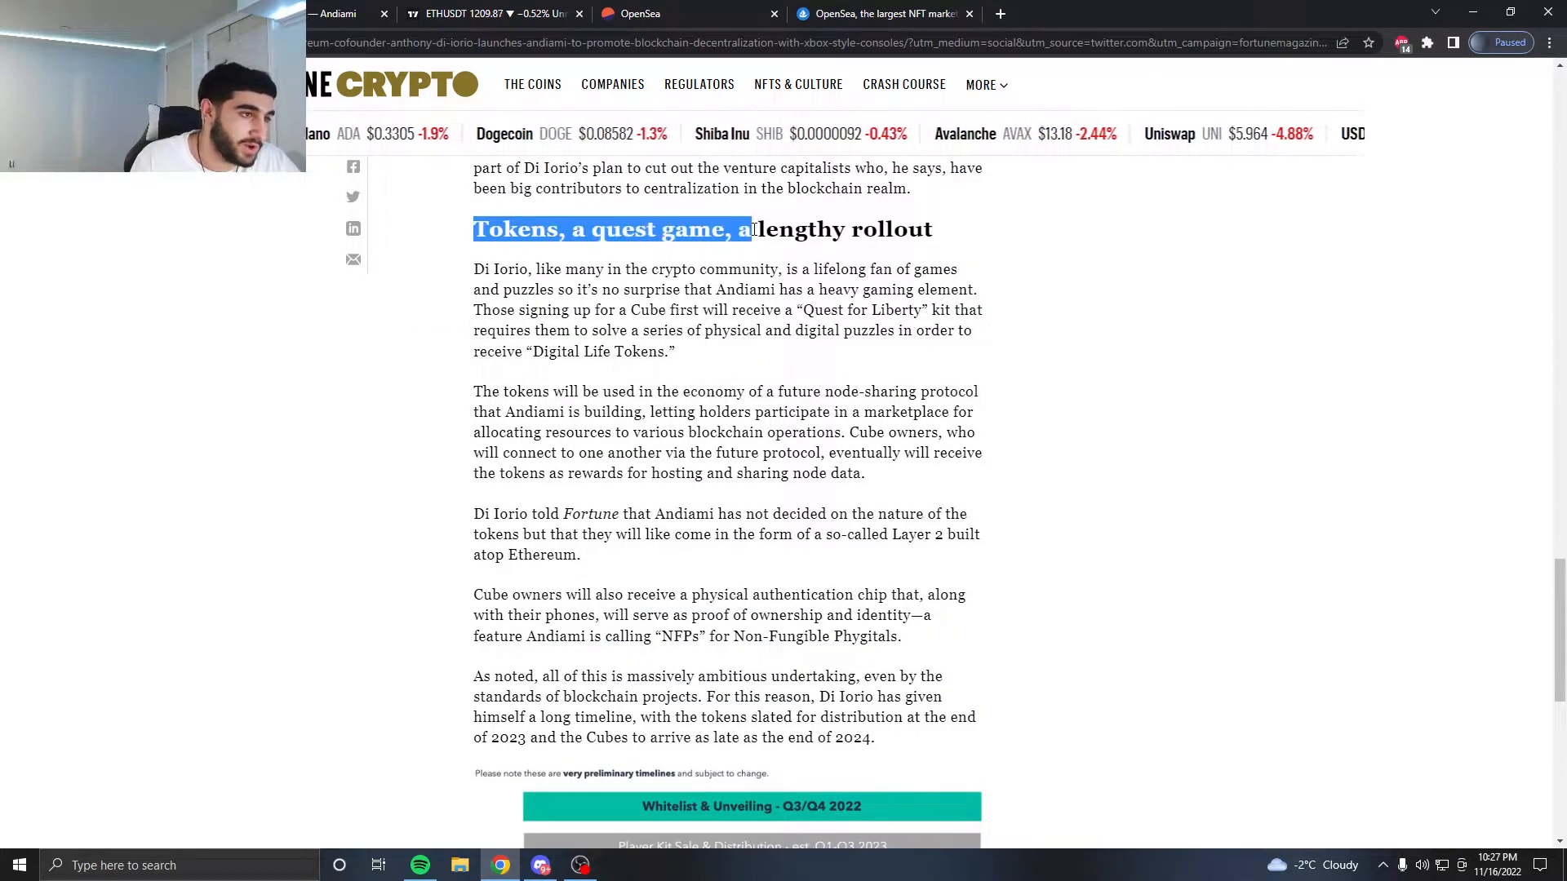
pyautogui.scroll(4, 918, 385)
pyautogui.scroll(-8, 916, 385)
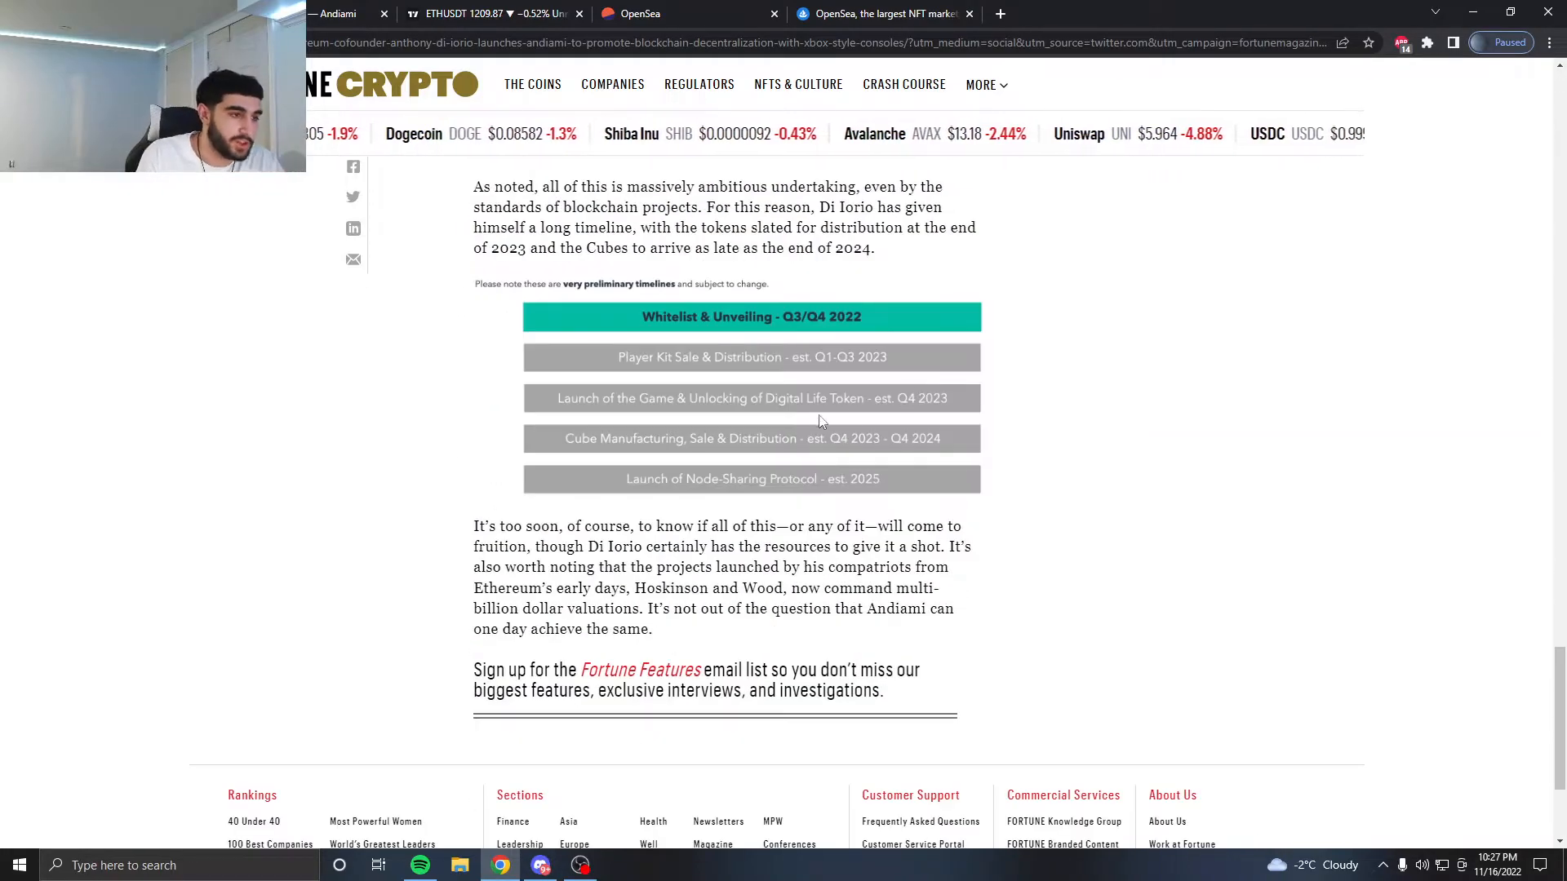
pyautogui.rightClick(878, 291)
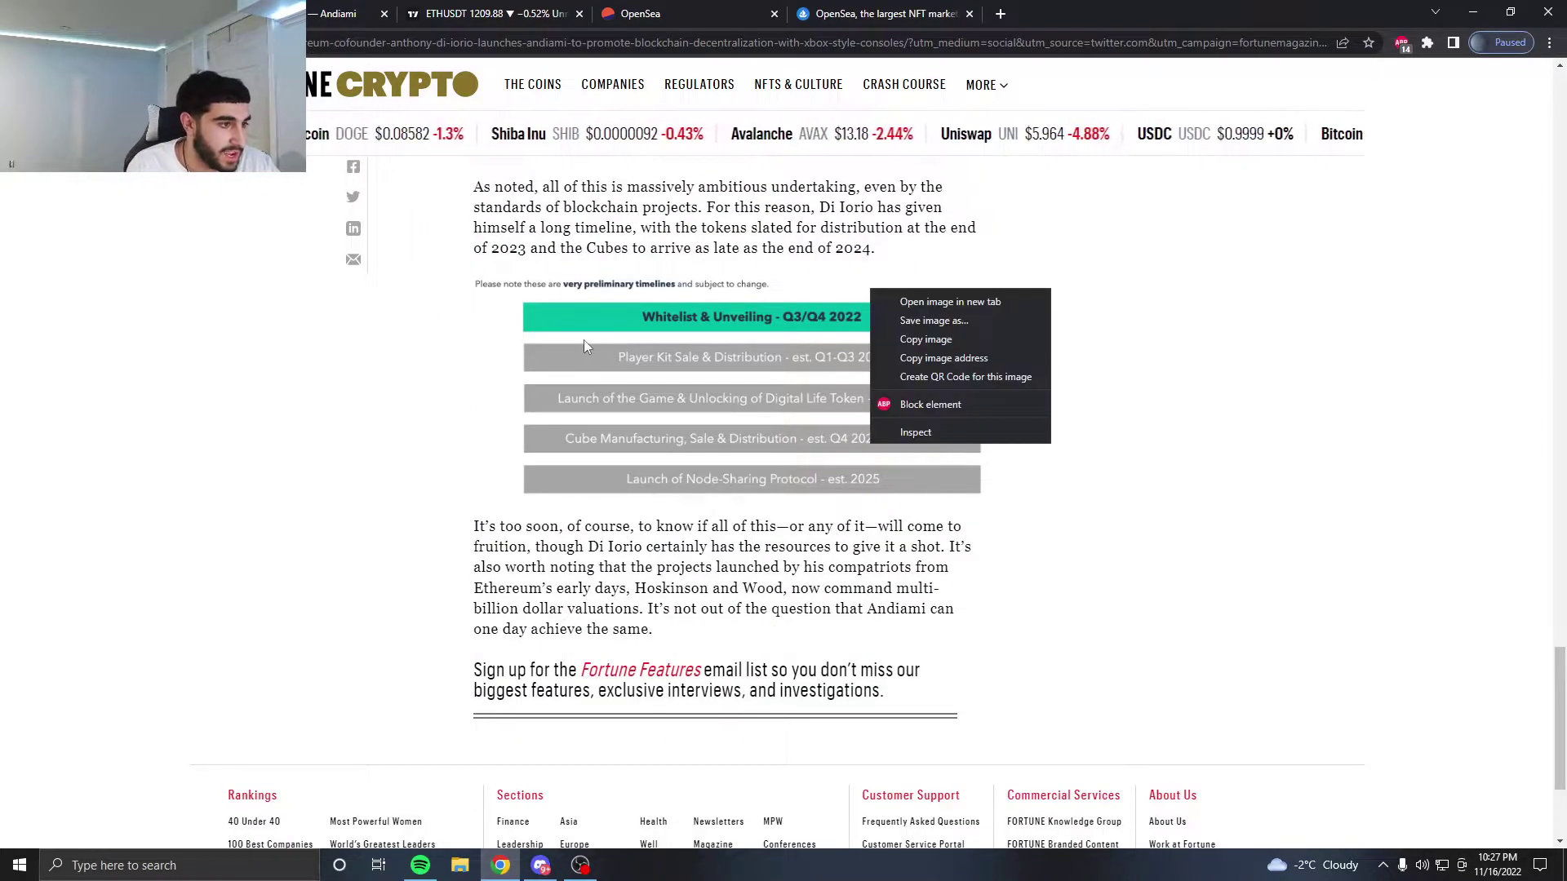
# Switch to the Andiami Join the Whitelist page and select the intro's first sentence.
pyautogui.click(882, 273)
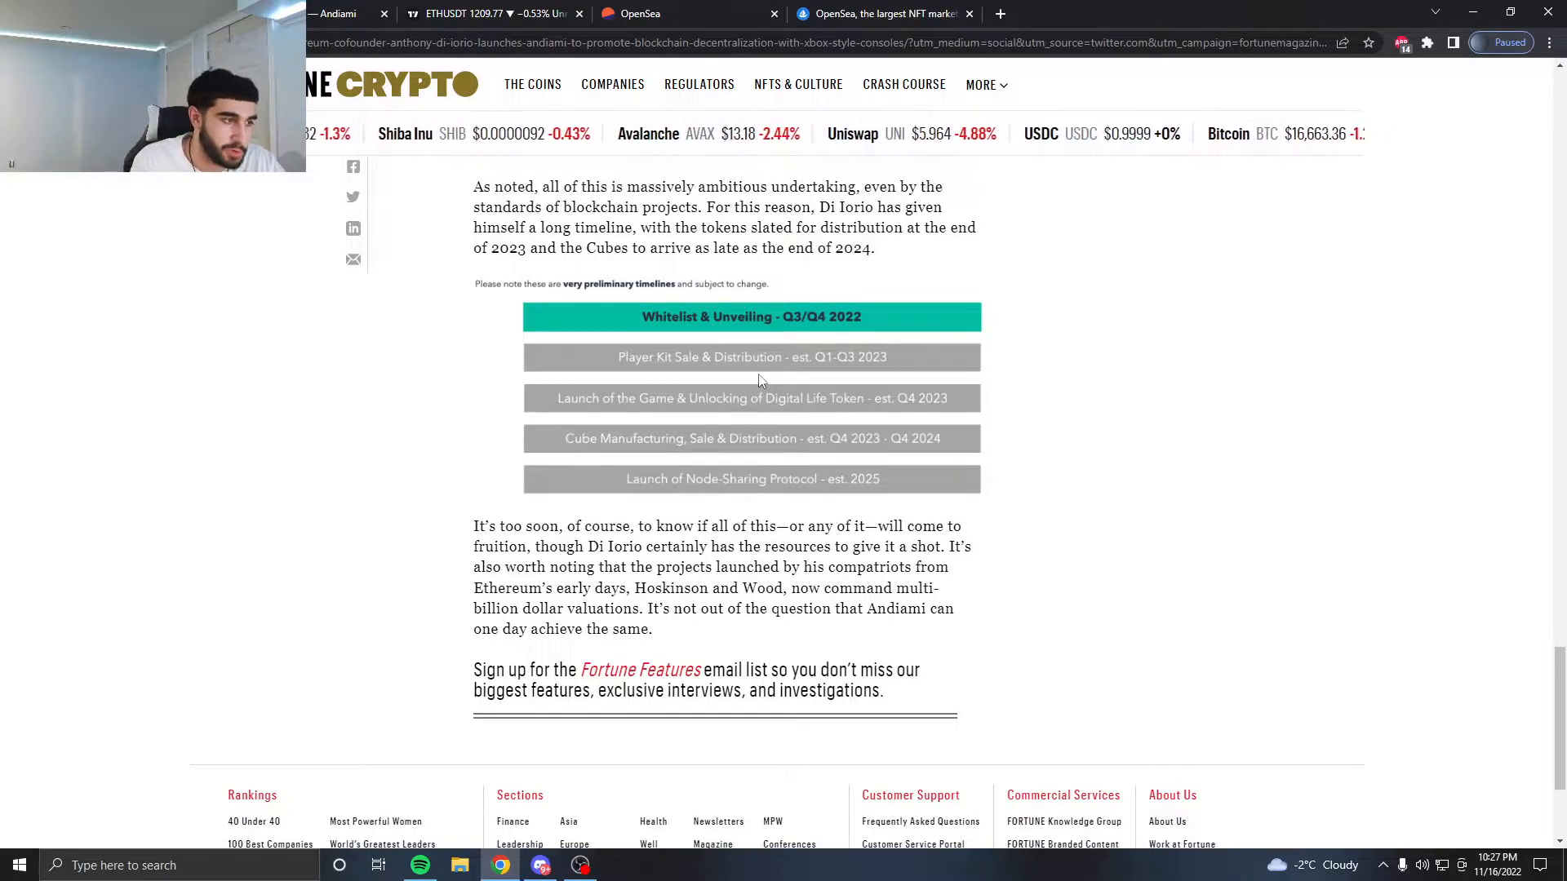
pyautogui.click(347, 12)
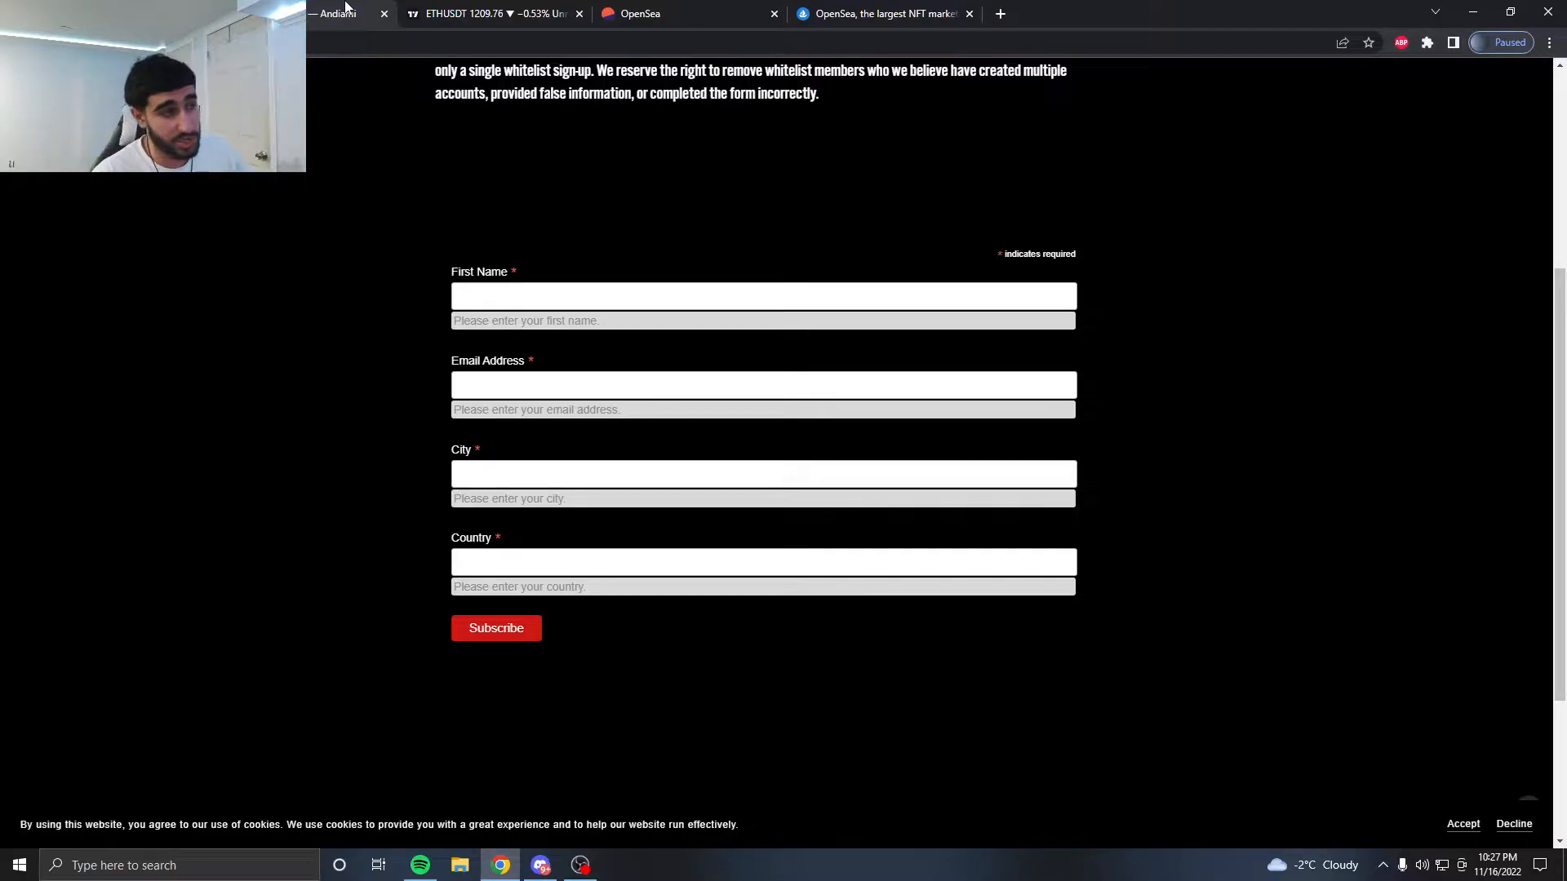
pyautogui.scroll(5, 554, 192)
pyautogui.scroll(-2, 606, 185)
pyautogui.scroll(2, 503, 212)
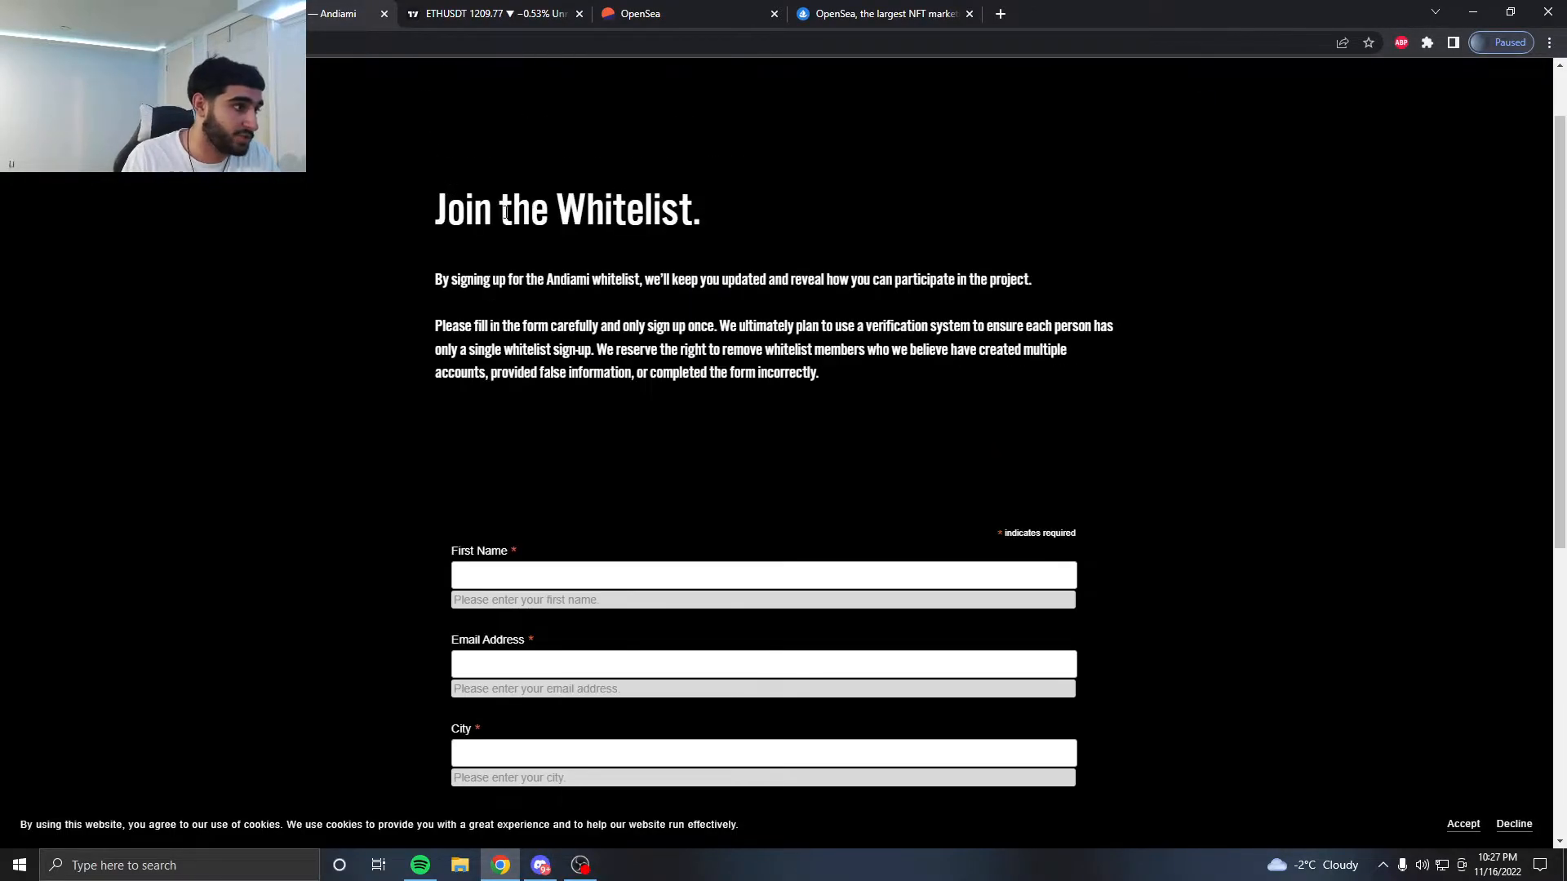
pyautogui.tripleClick(440, 286)
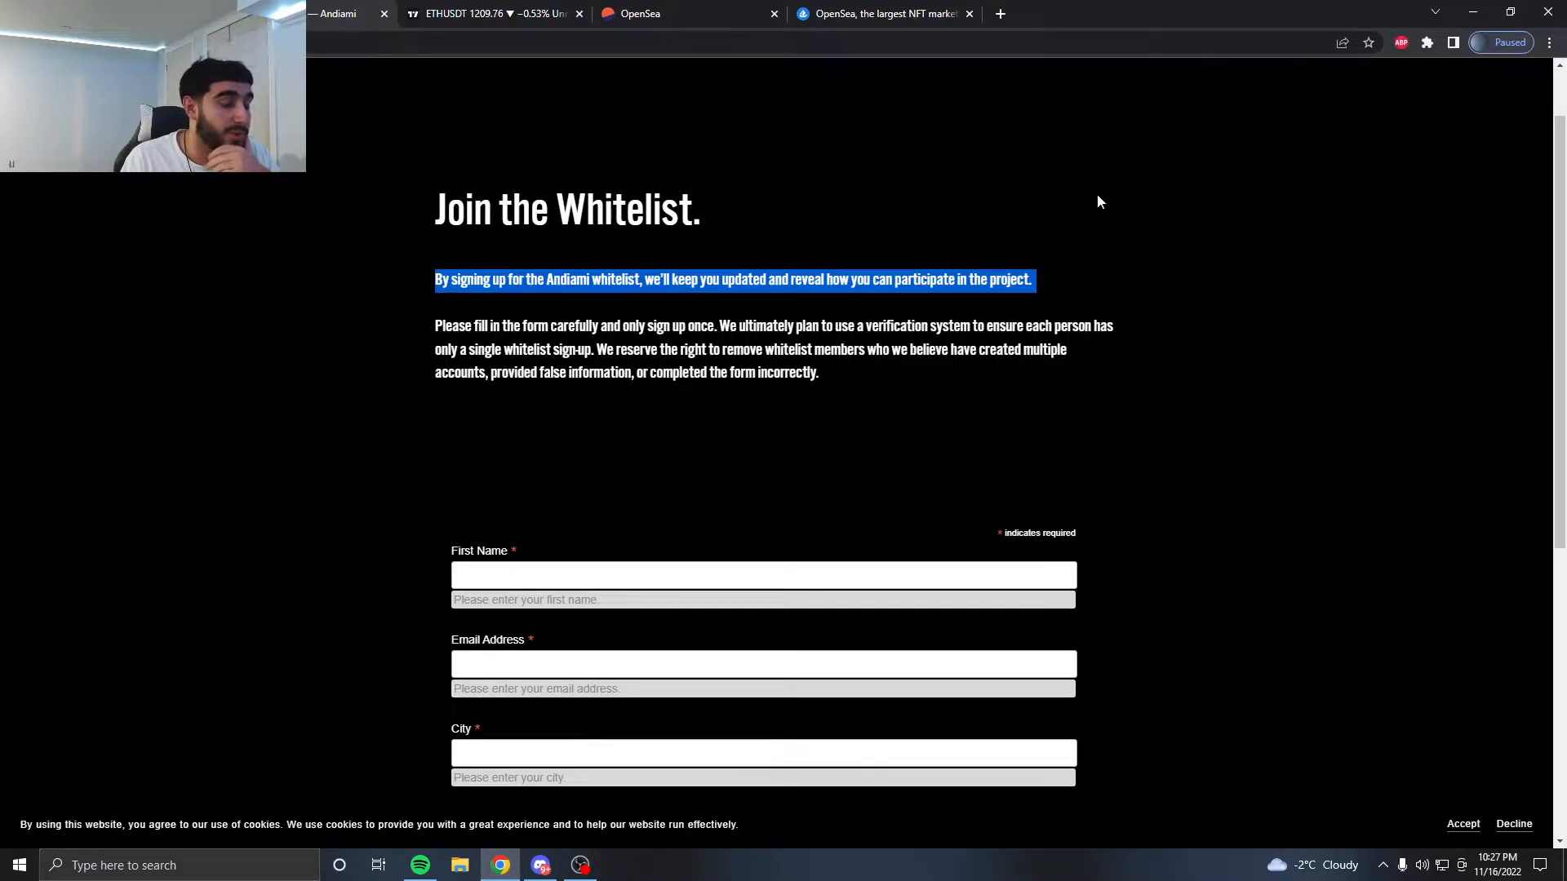
pyautogui.scroll(-2, 1097, 193)
pyautogui.scroll(-1, 1144, 290)
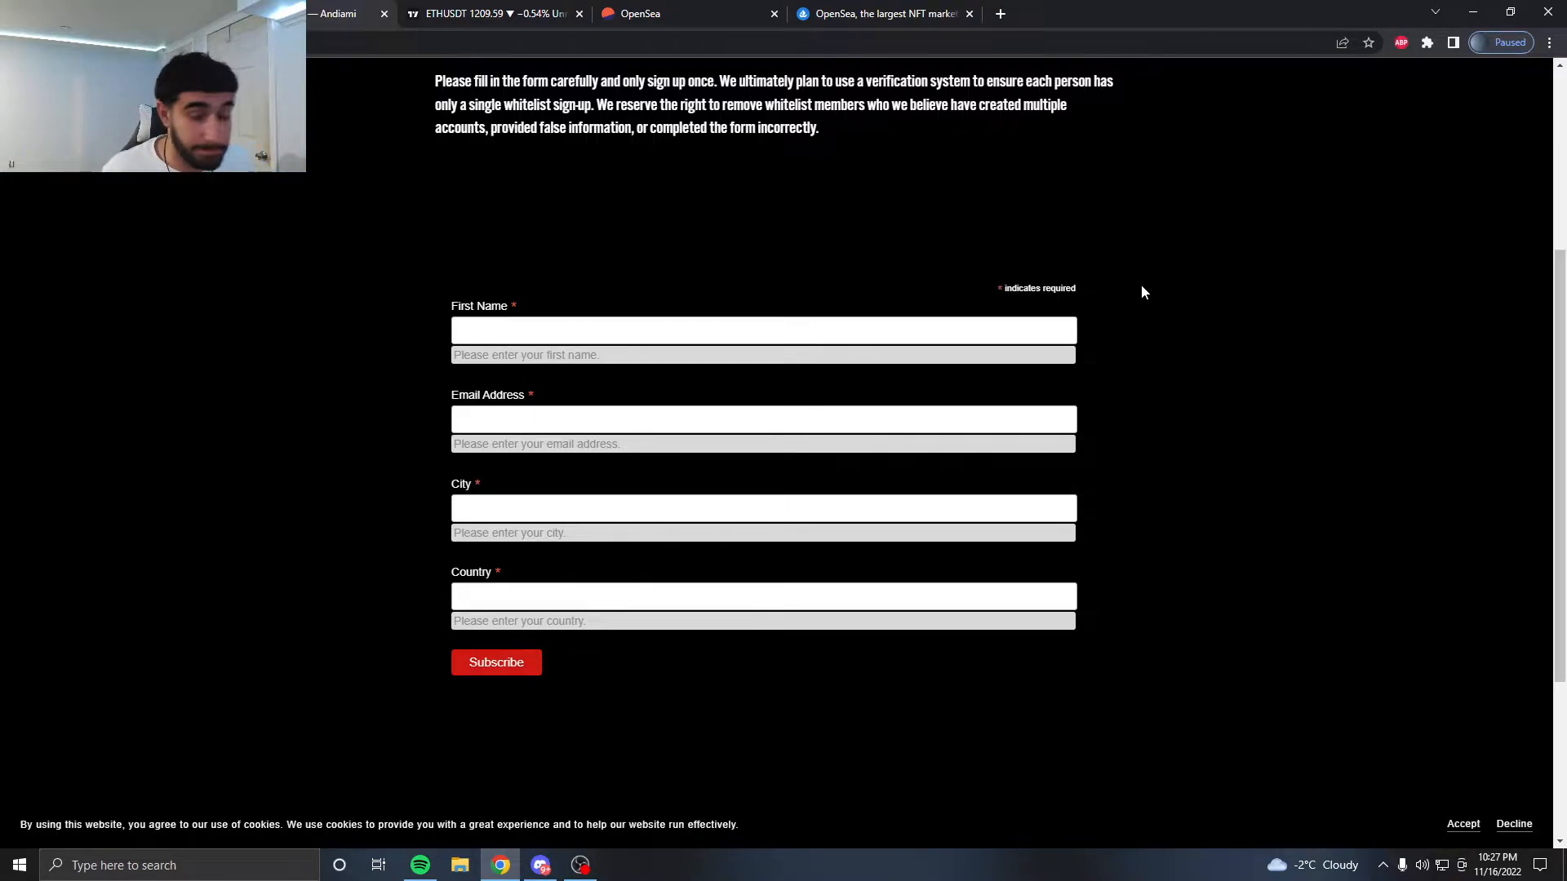
pyautogui.scroll(-3, 1077, 198)
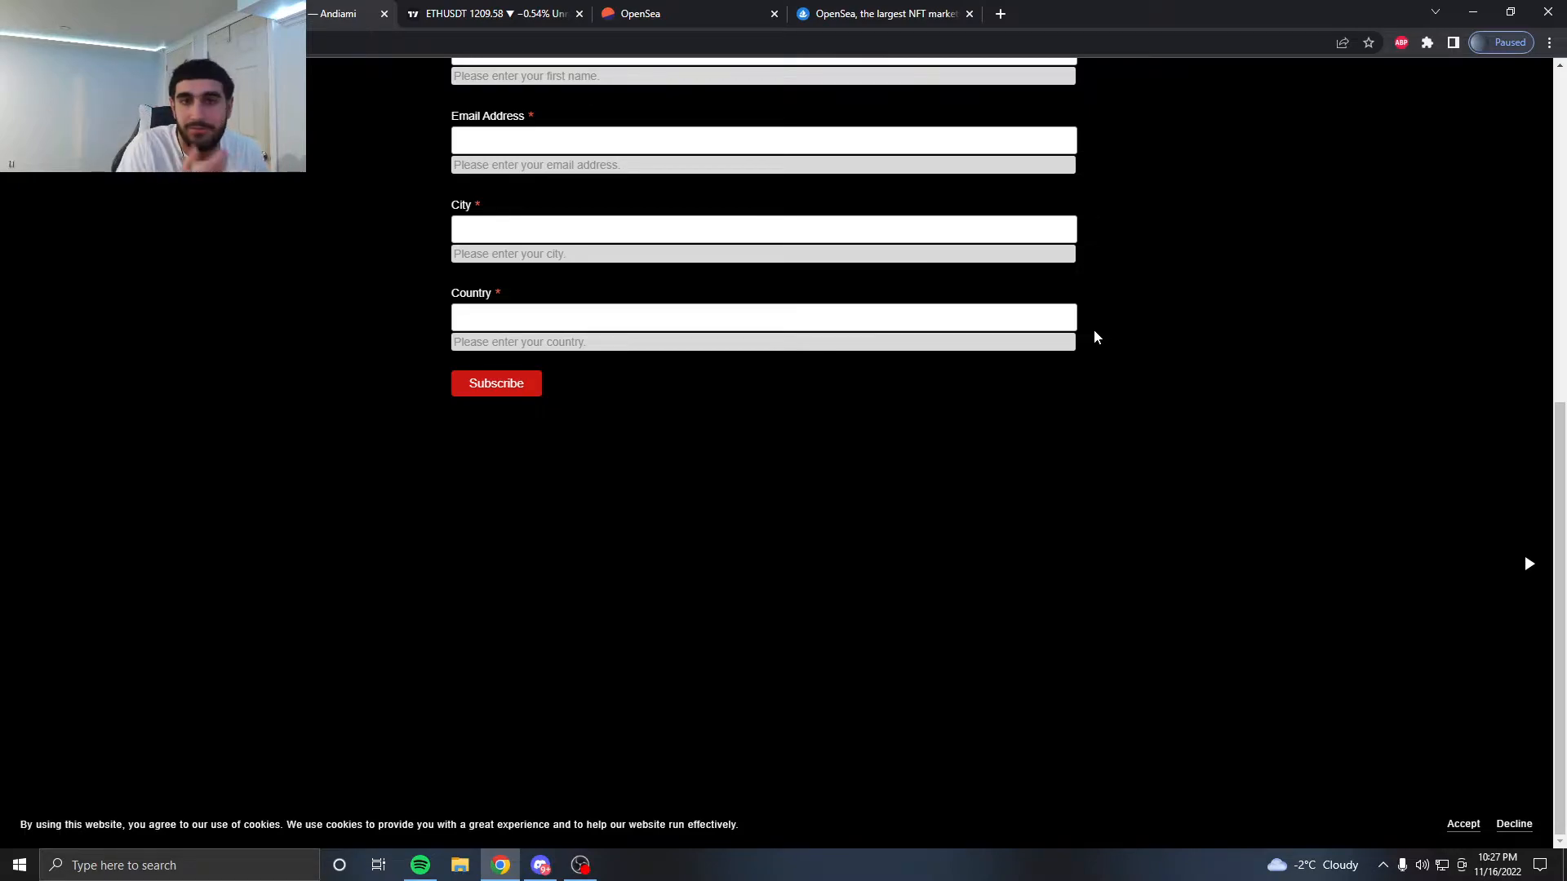
pyautogui.scroll(3, 1093, 329)
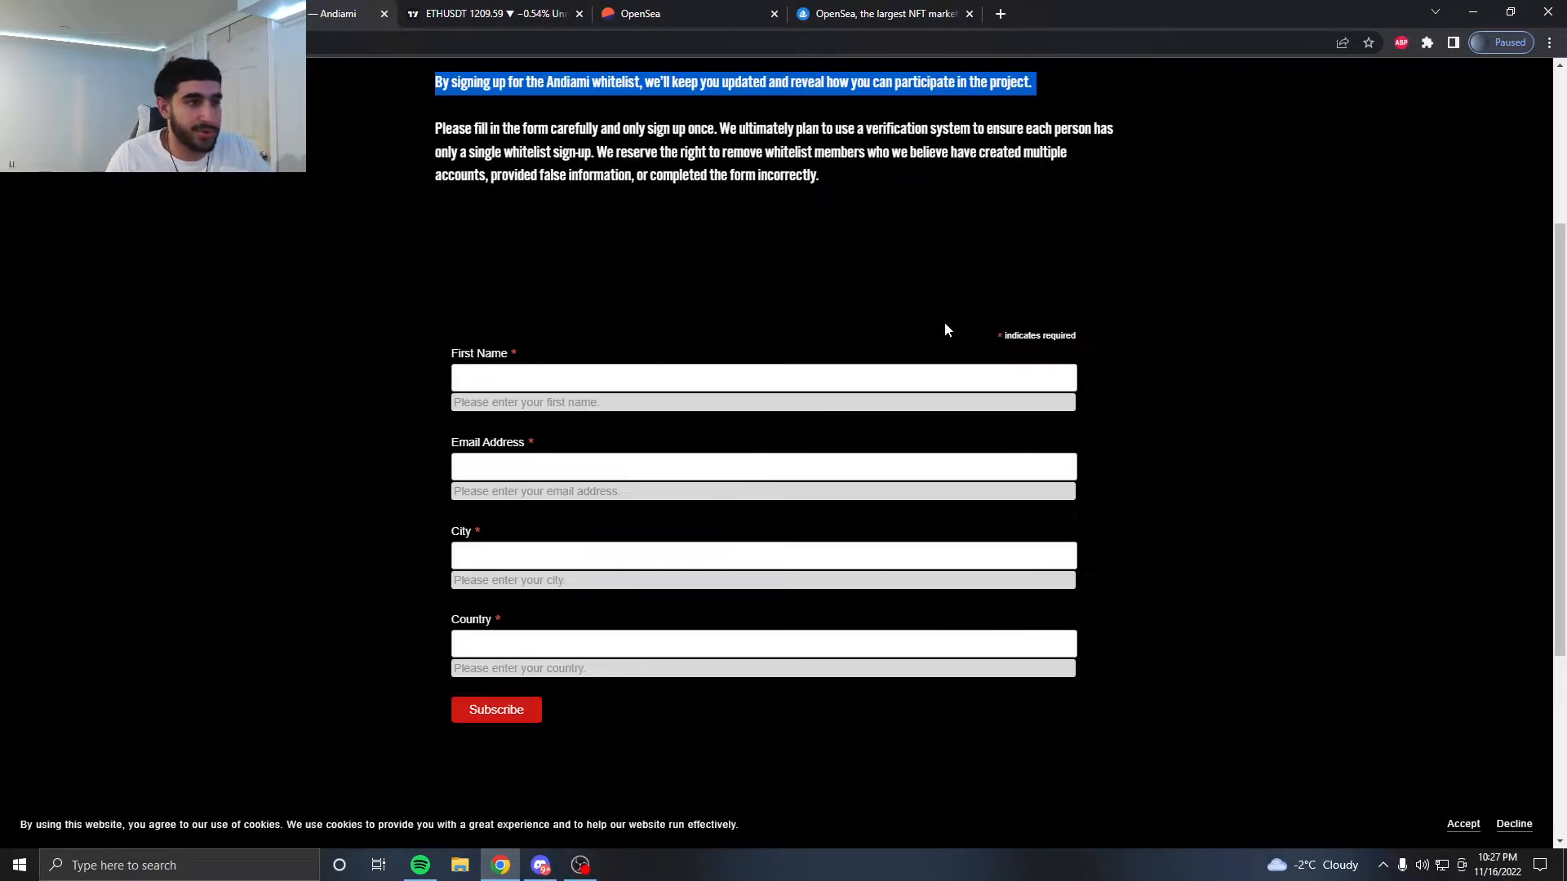
pyautogui.scroll(3, 945, 322)
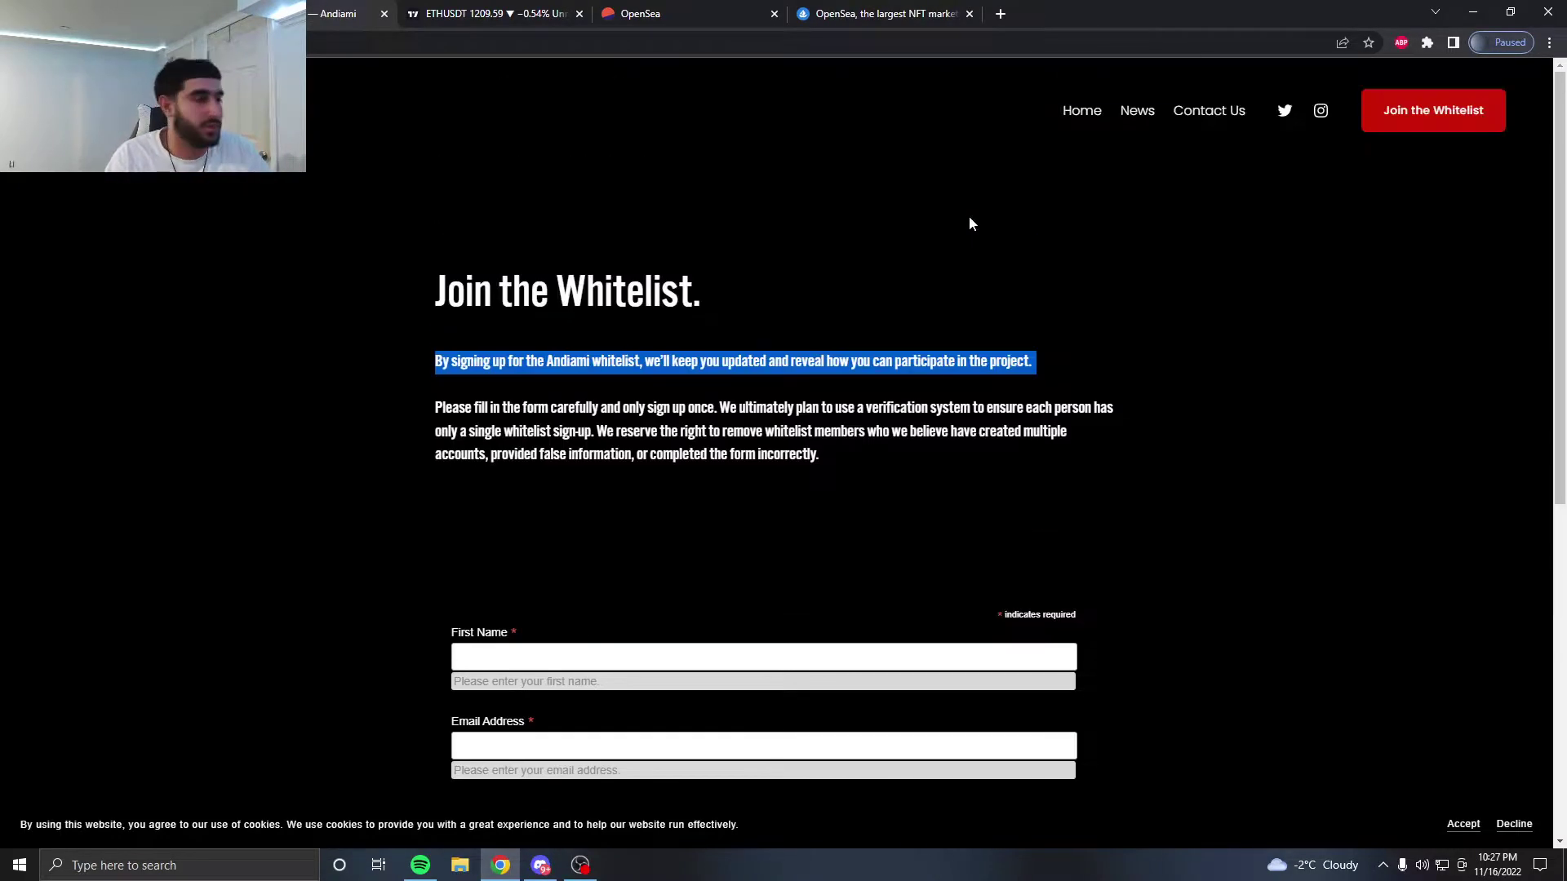
# Follow the ANDIAMI Twitter account, then review the ETHUSDT chart and move to the Dune OpenSea dashboard.
pyautogui.click(1284, 111)
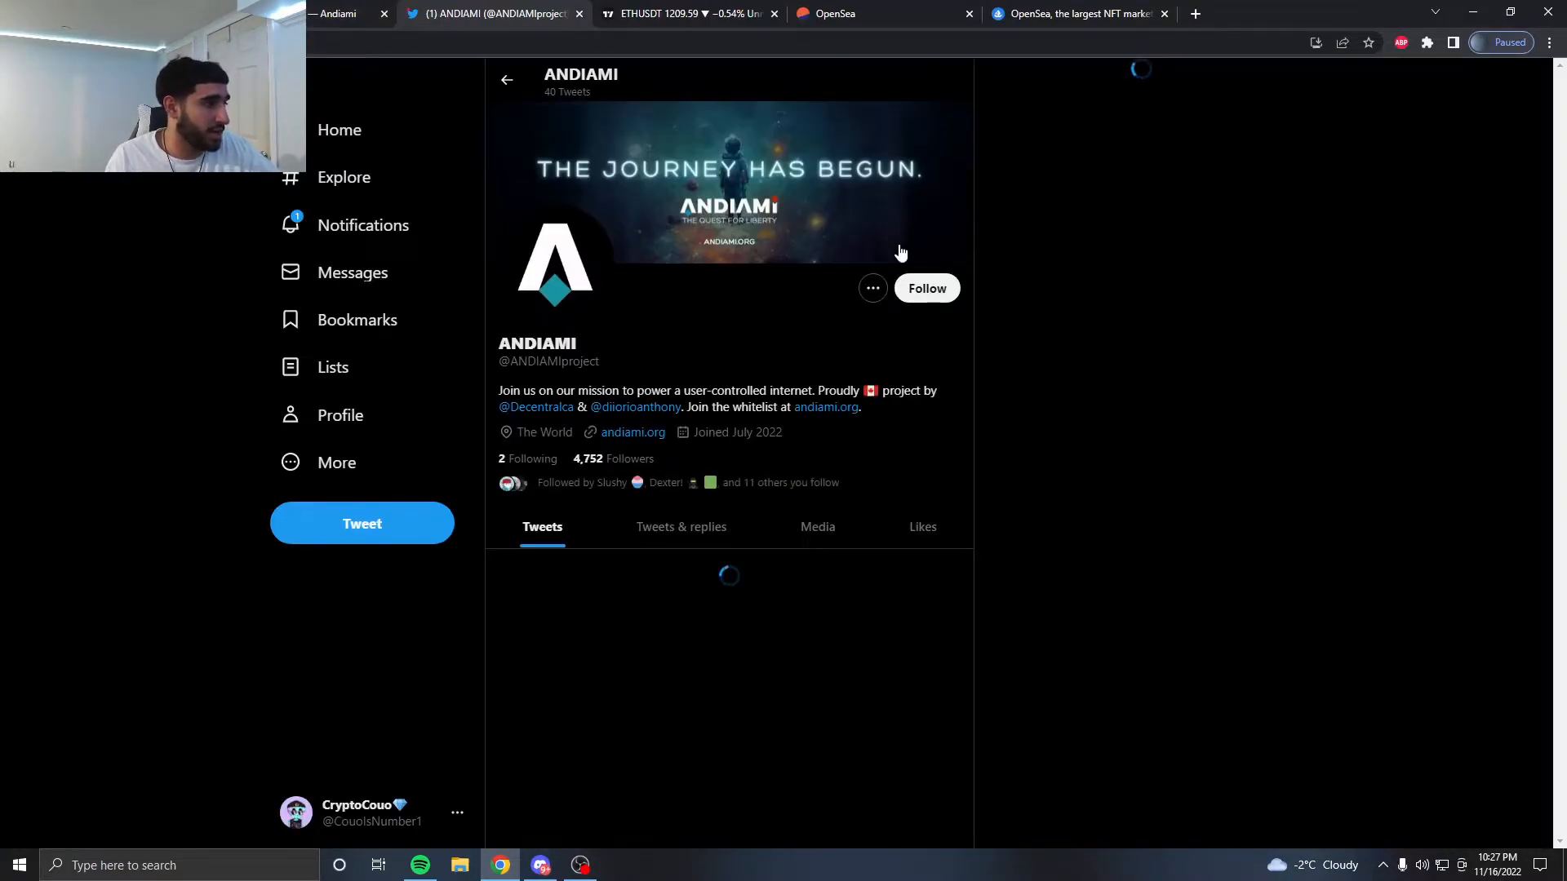
pyautogui.click(927, 289)
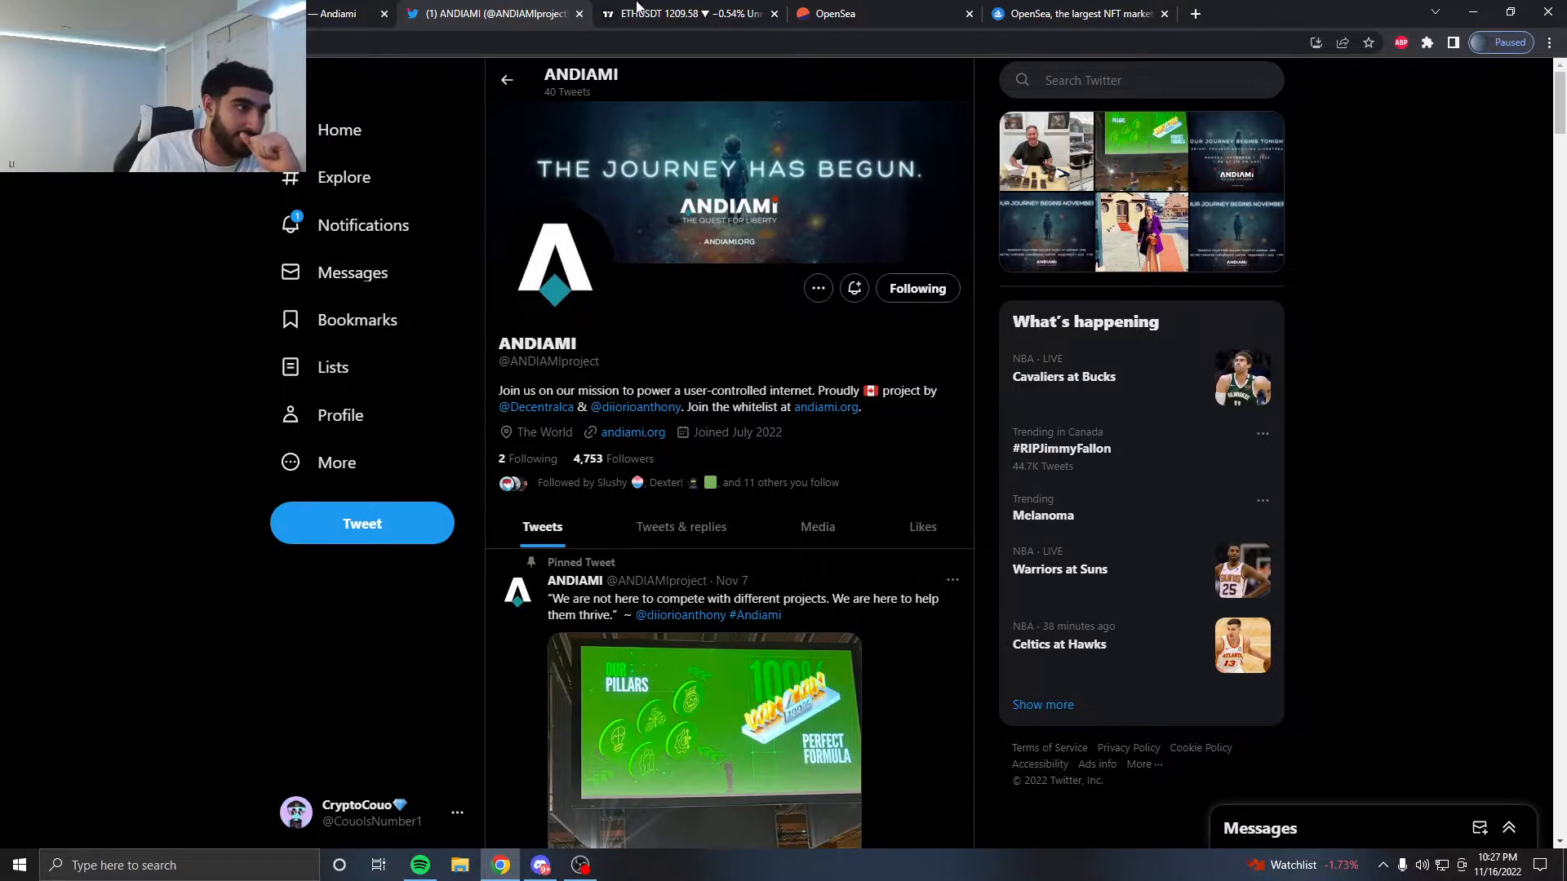
pyautogui.click(661, 13)
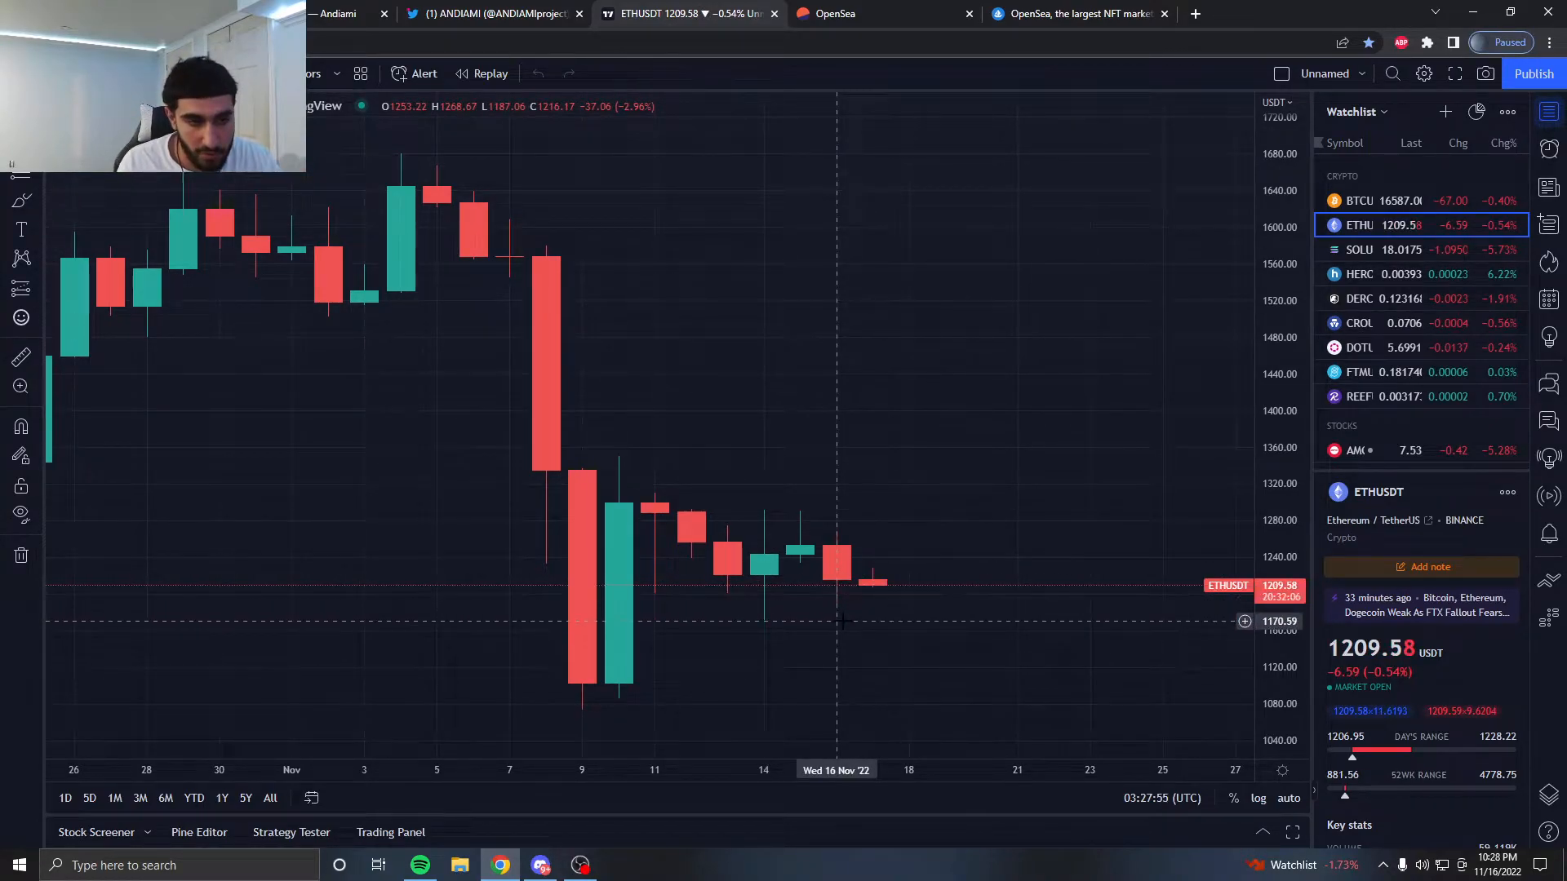
pyautogui.click(836, 14)
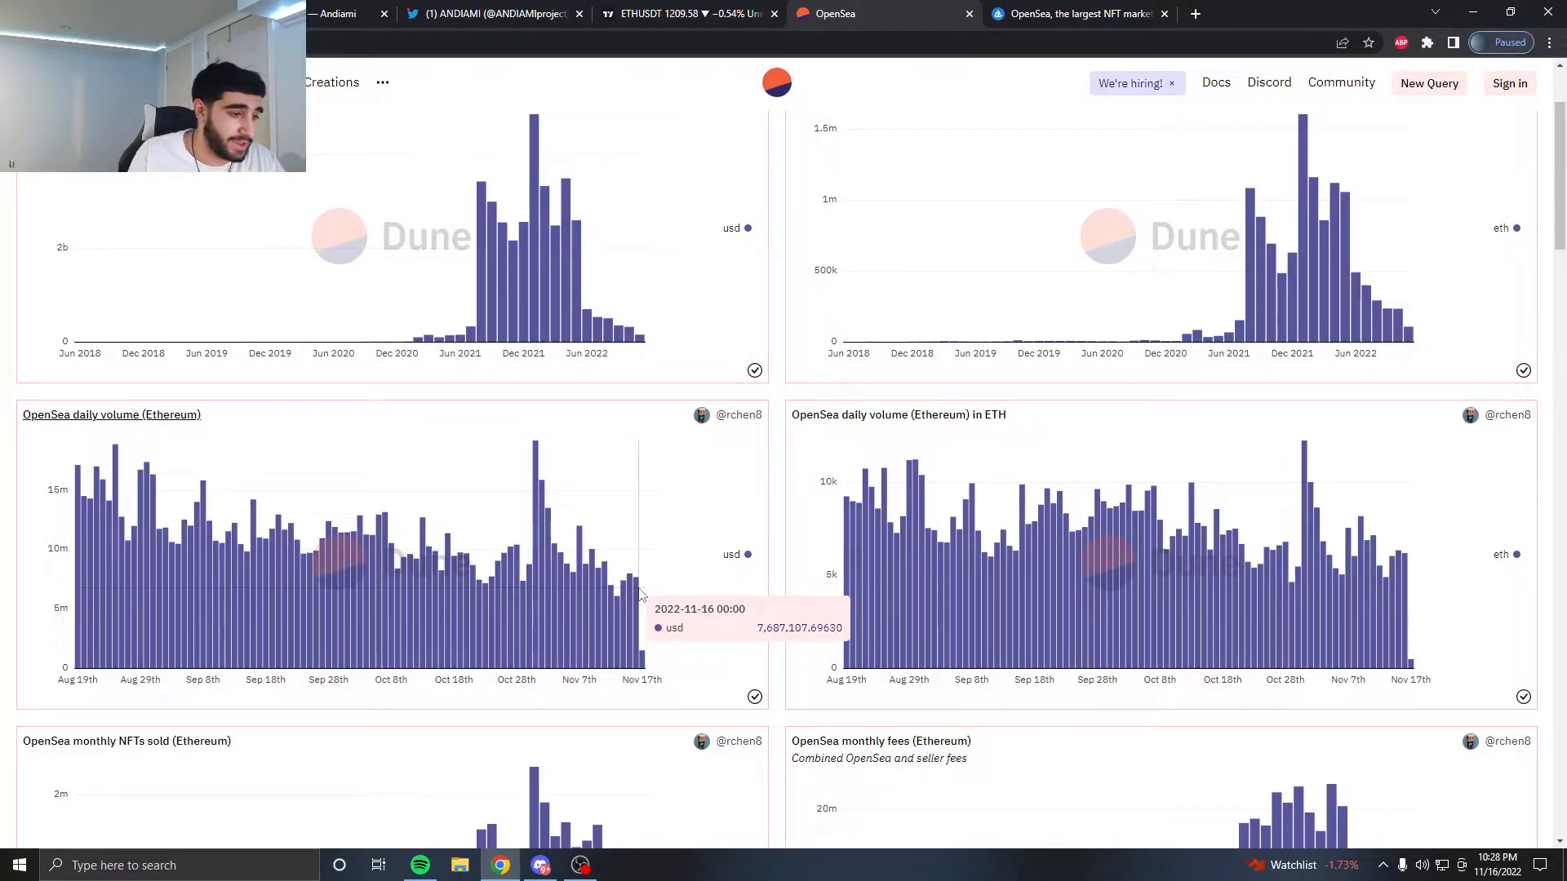
# Switch to the OpenSea home page showing the 24-hour Trending collections.
pyautogui.click(1077, 14)
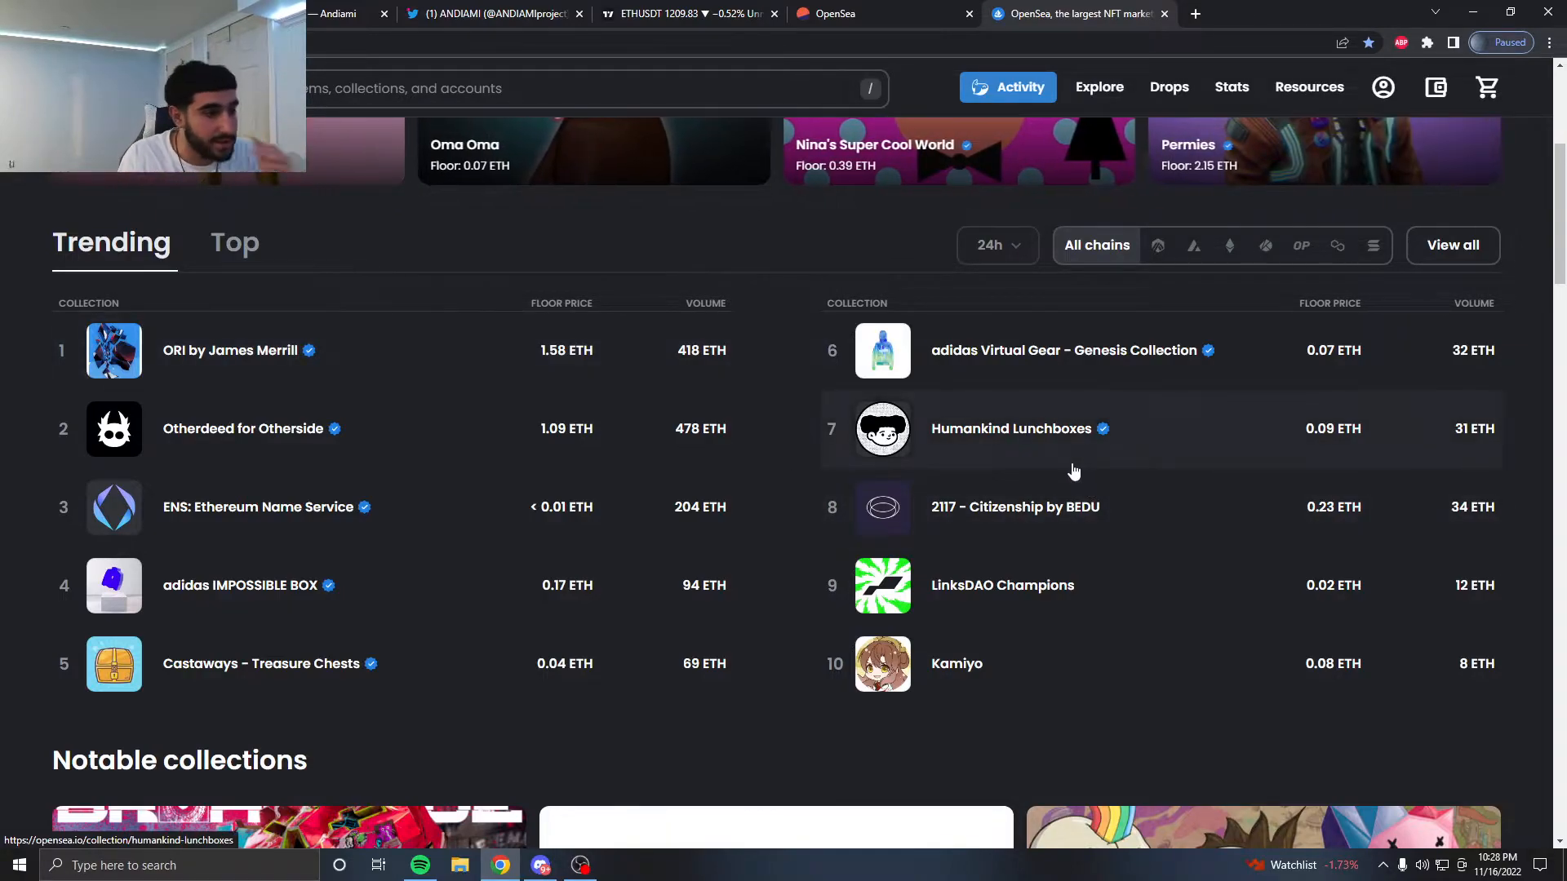
pyautogui.scroll(-5, 325, 508)
pyautogui.scroll(4, 404, 588)
pyautogui.scroll(5, 1089, 287)
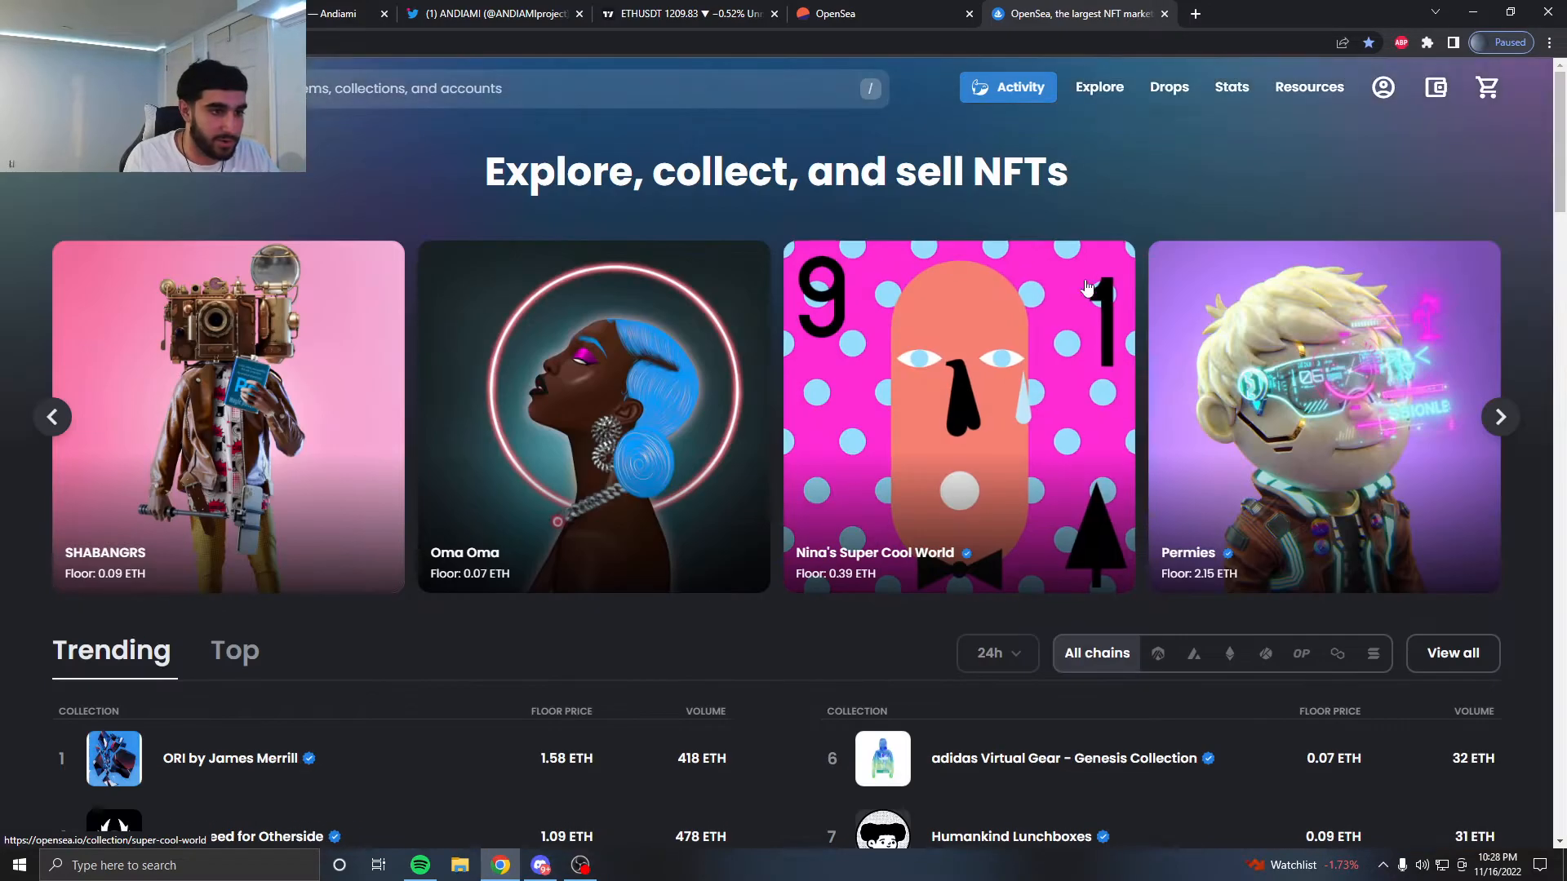
pyautogui.moveTo(1099, 87)
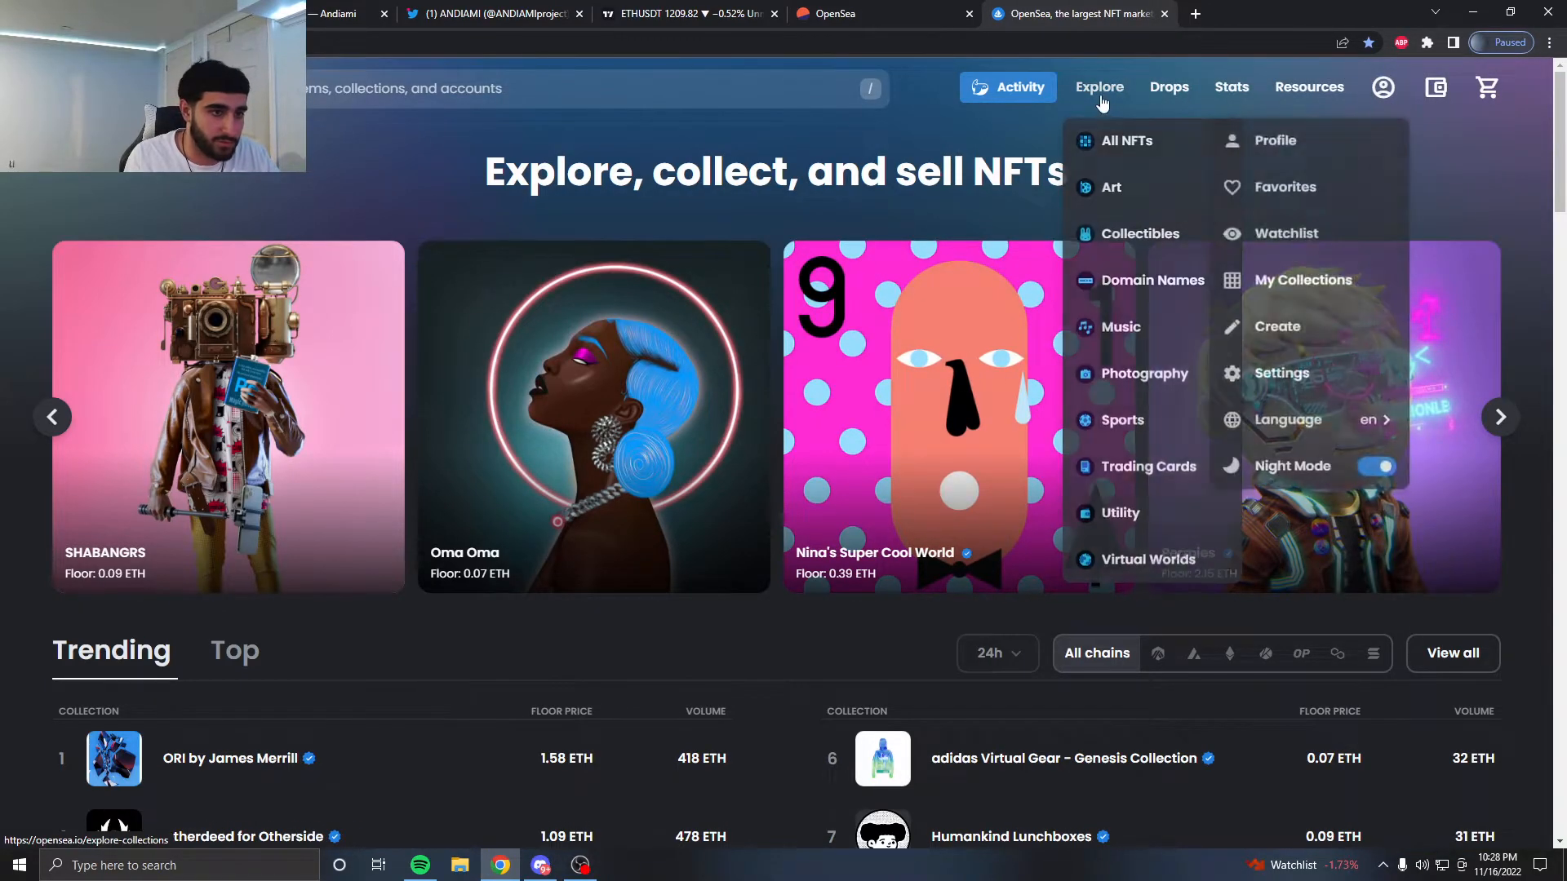
# Visit OpenSea's All NFTs browse page, go back, then load the Top NFTs rankings.
pyautogui.click(1127, 143)
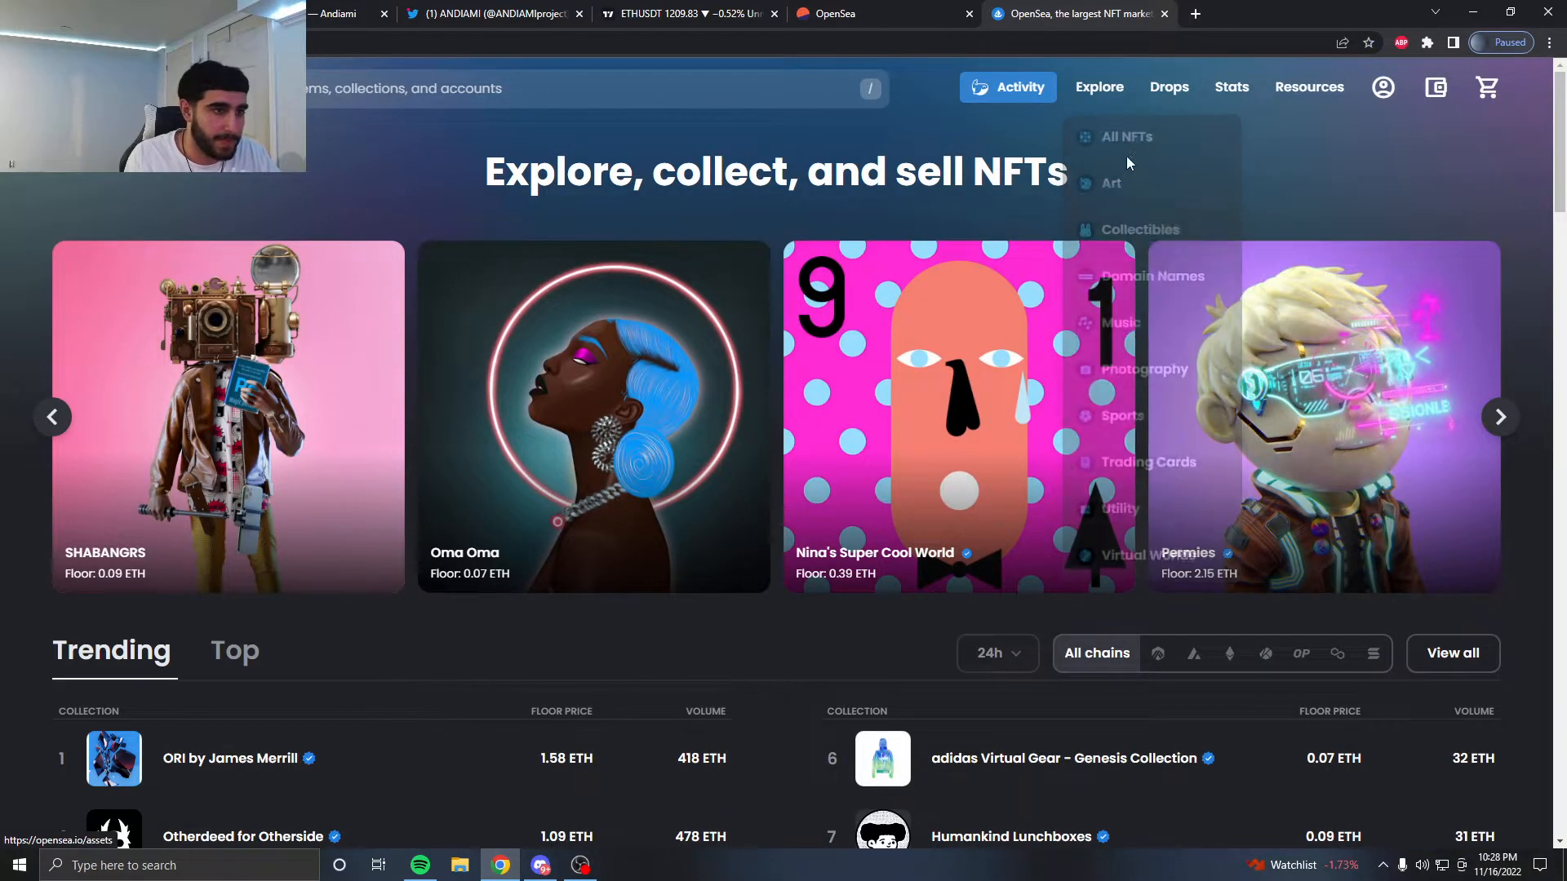
pyautogui.hotkey('alt', 'Left')
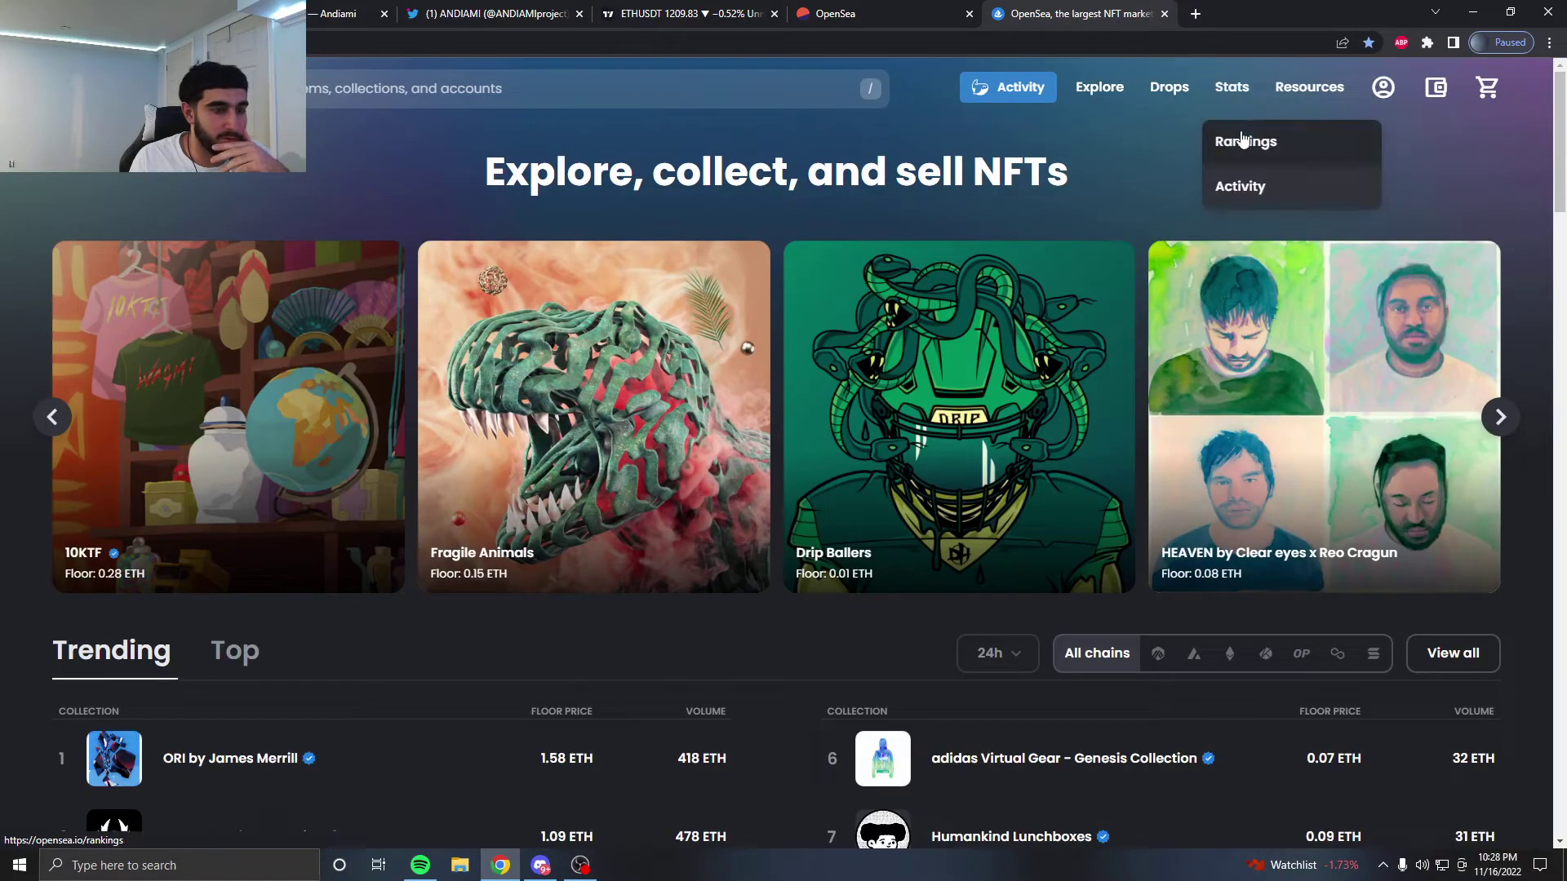
pyautogui.click(1245, 141)
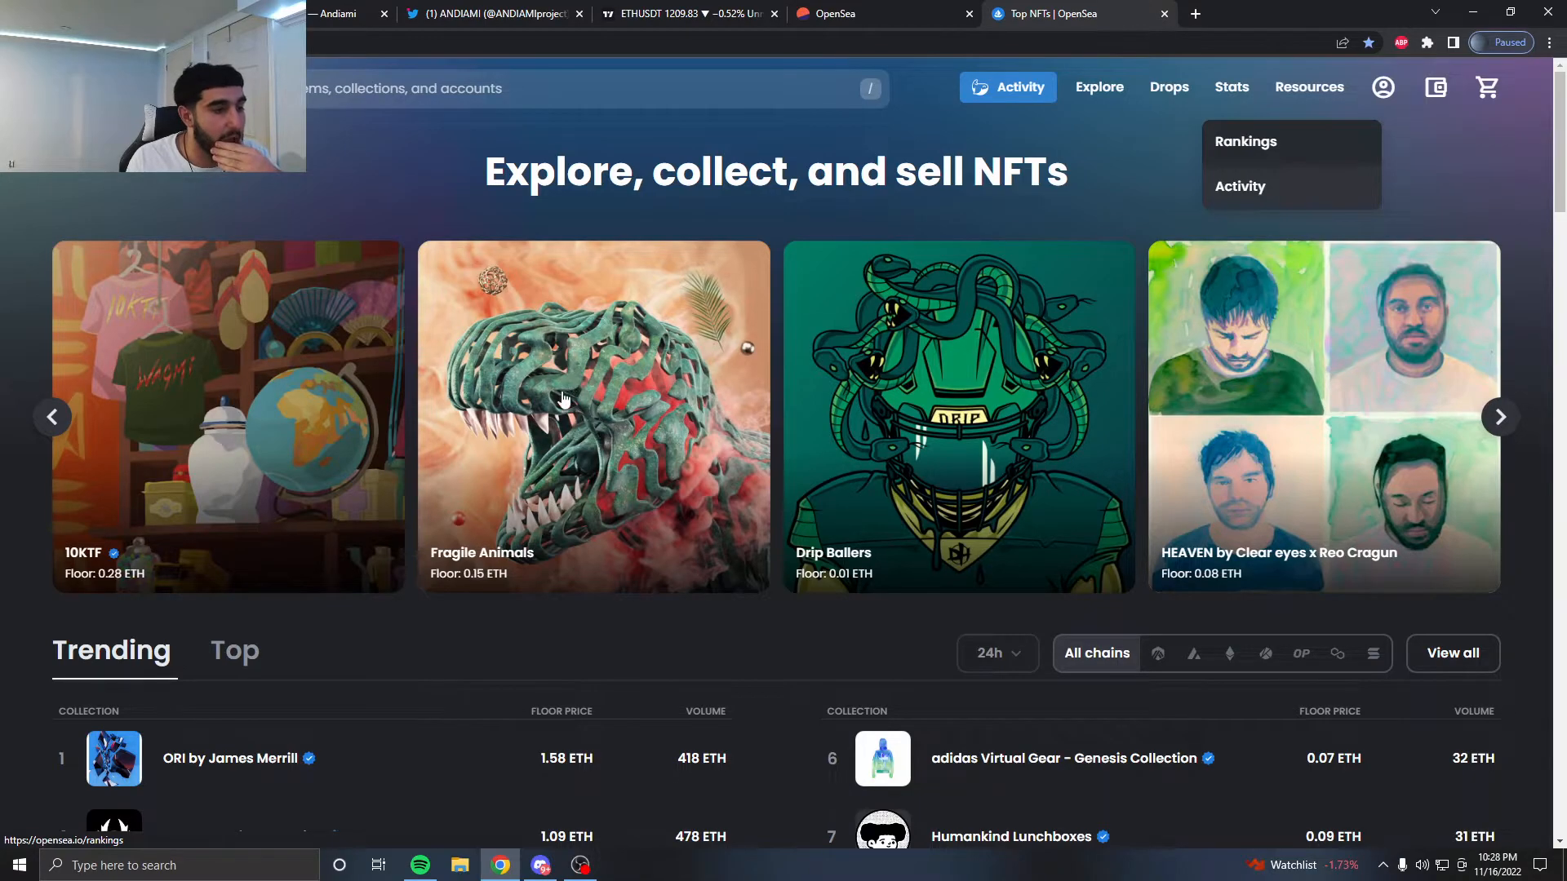
pyautogui.scroll(3, 796, 404)
pyautogui.scroll(3, 440, 368)
pyautogui.scroll(3, 426, 371)
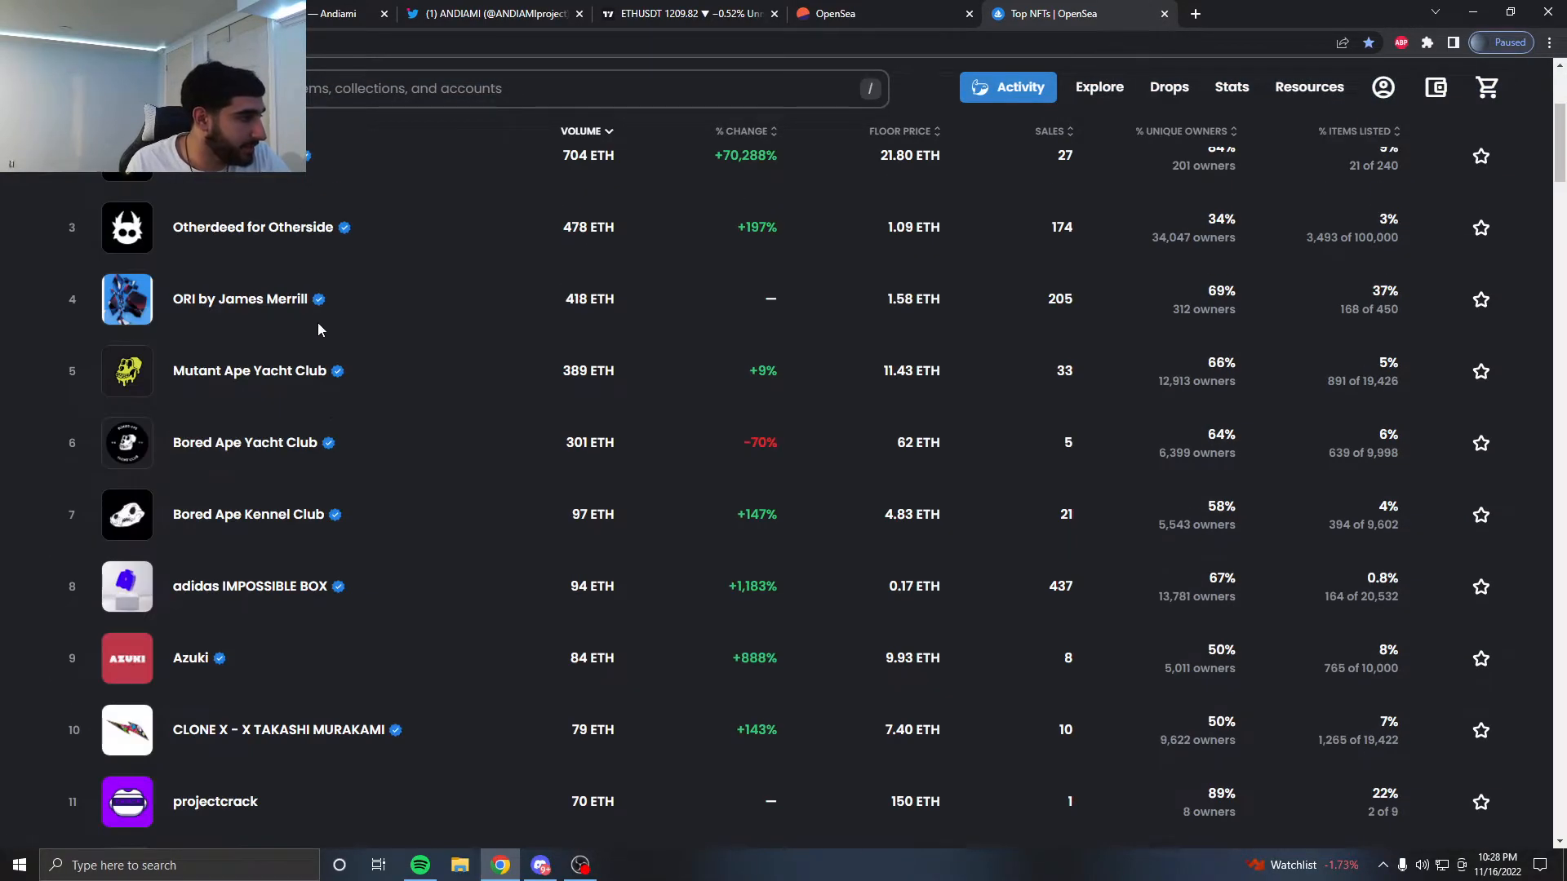
pyautogui.scroll(3, 318, 330)
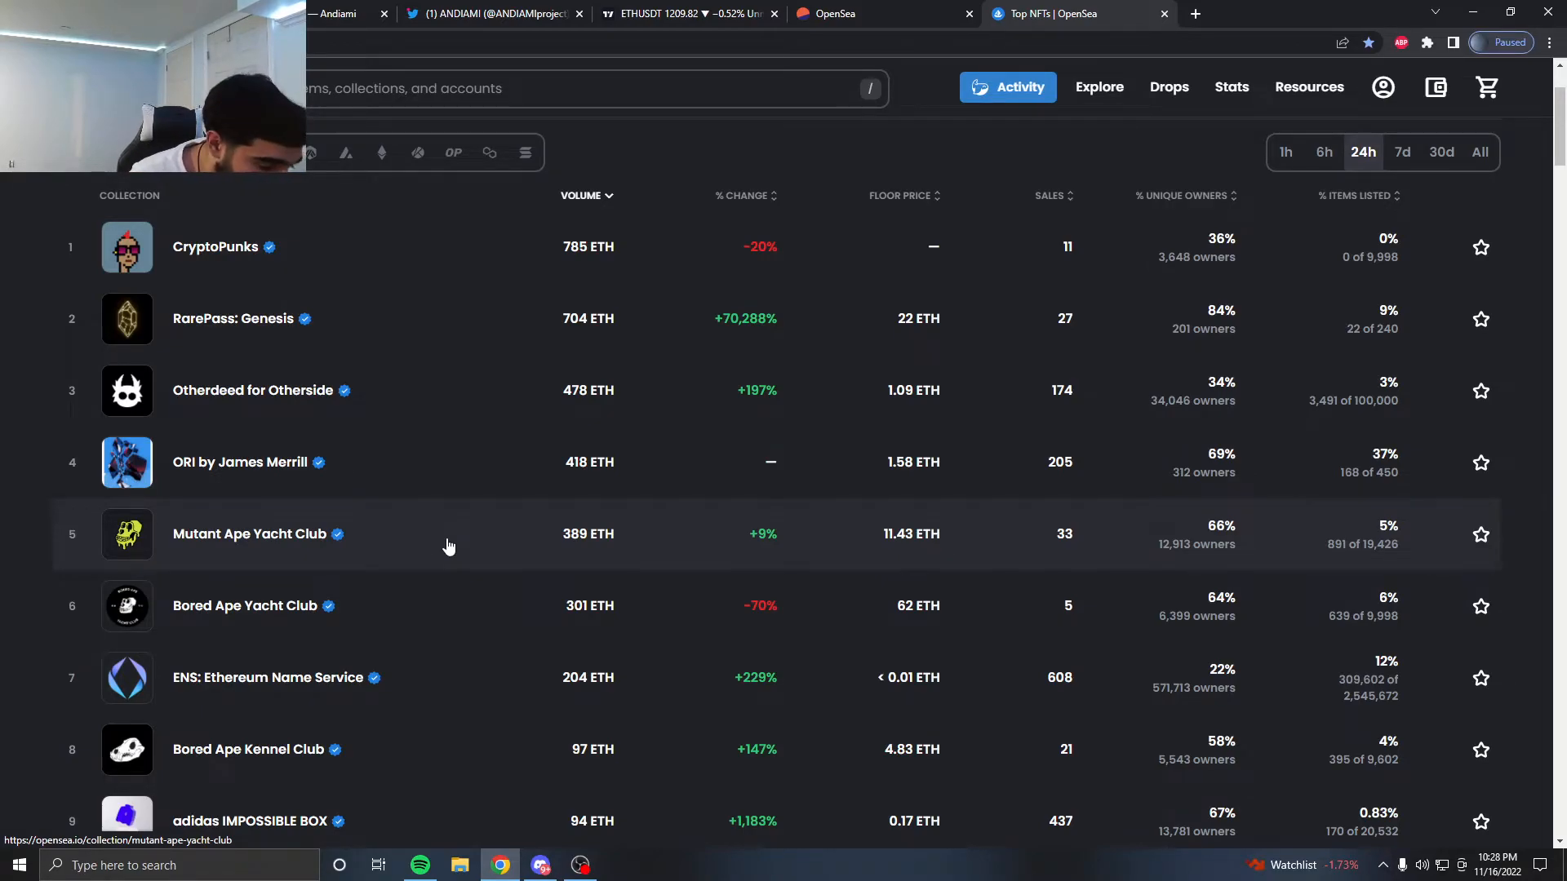
pyautogui.scroll(-4, 420, 545)
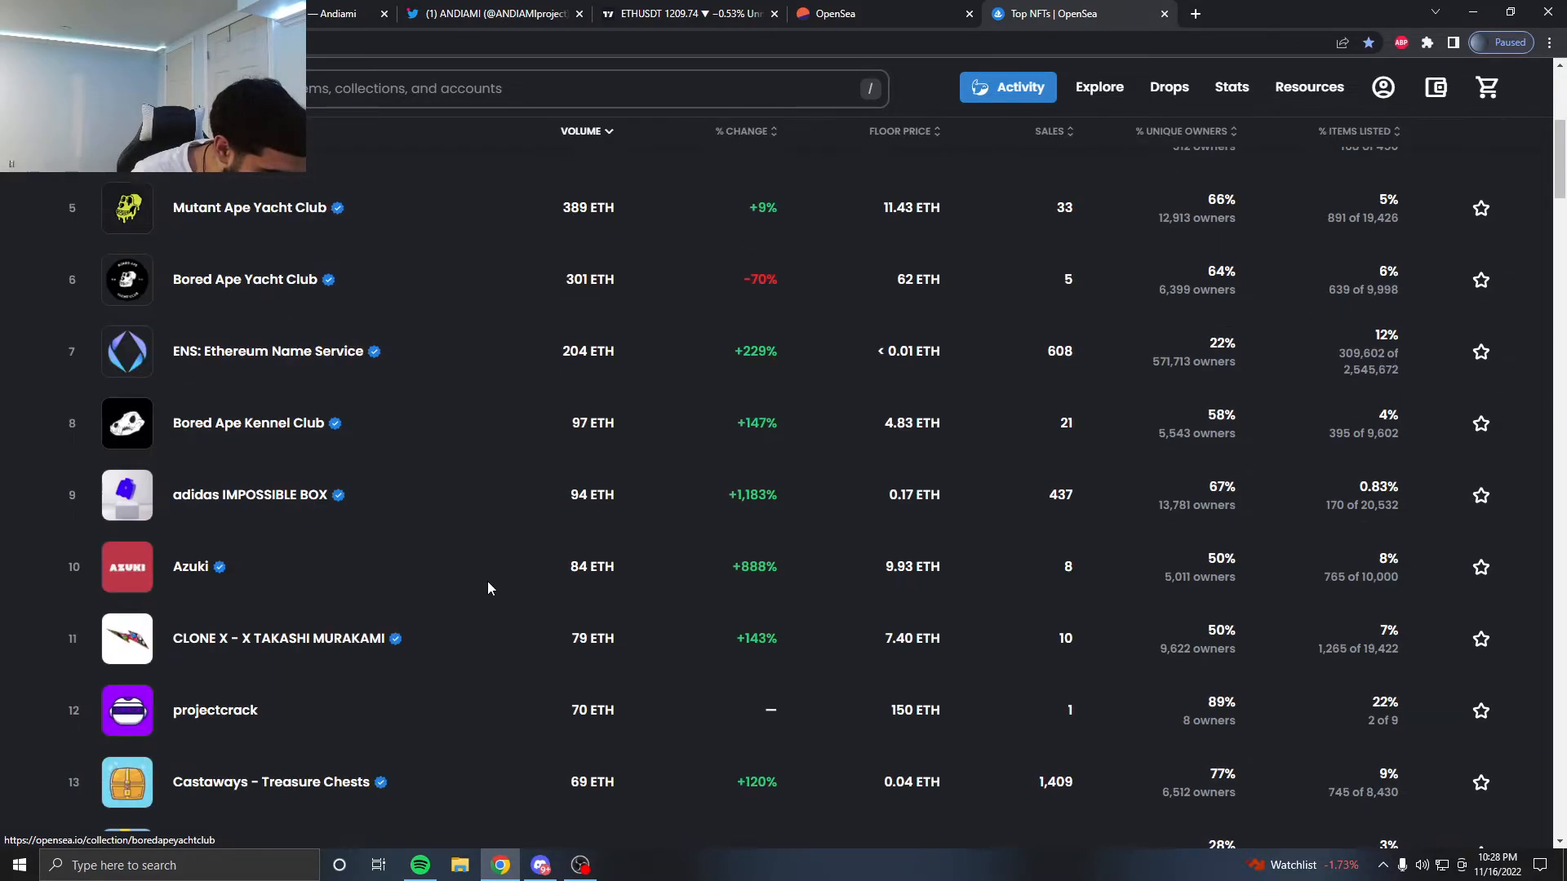
pyautogui.scroll(-3, 475, 576)
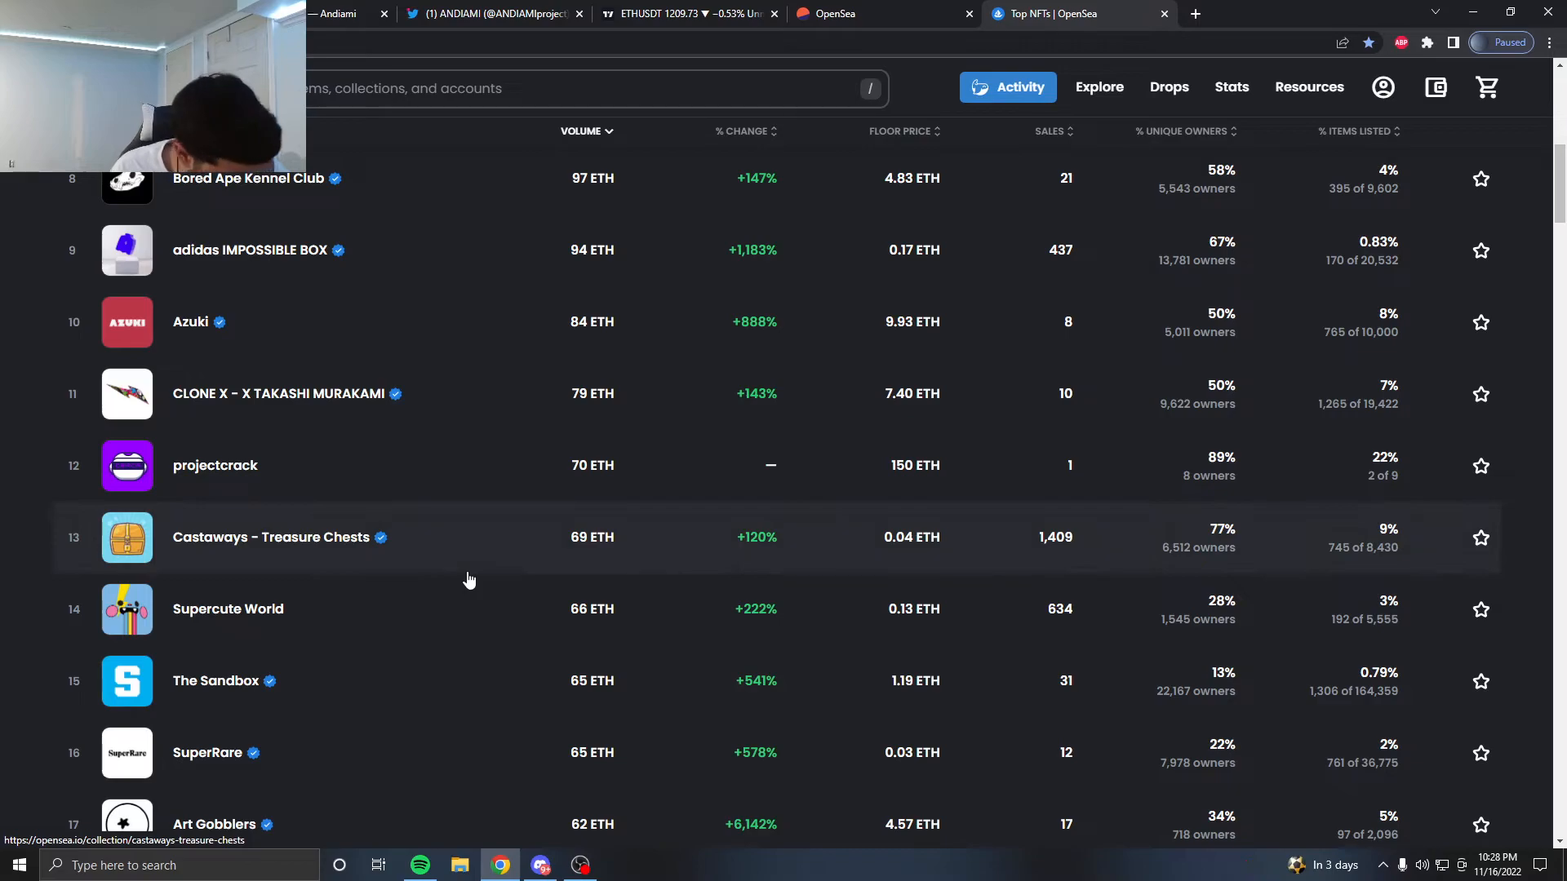
pyautogui.scroll(-5, 469, 580)
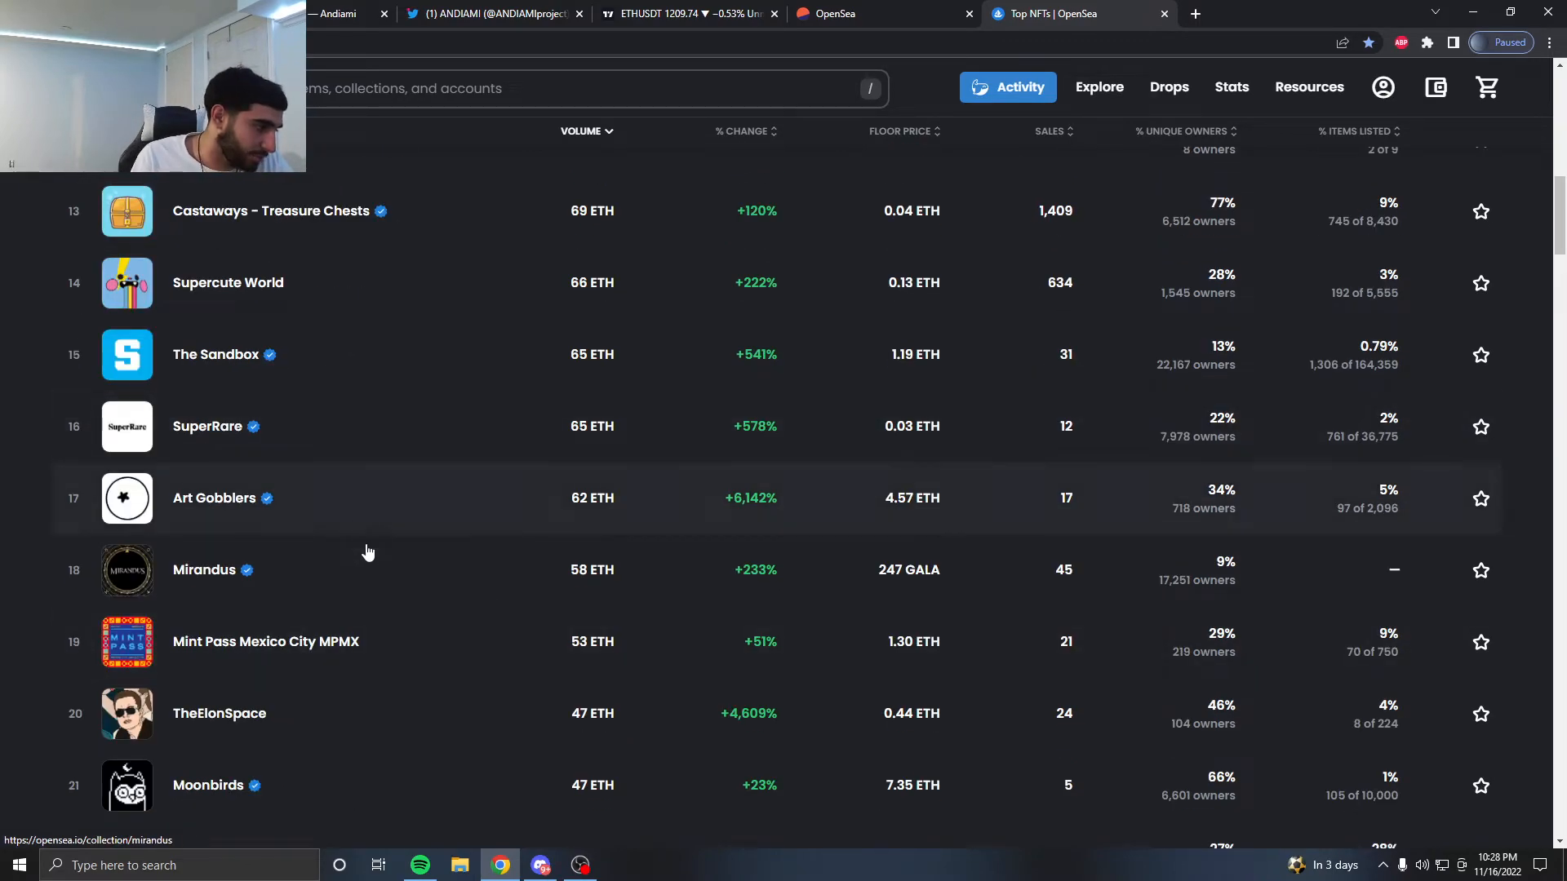
pyautogui.scroll(-3, 367, 563)
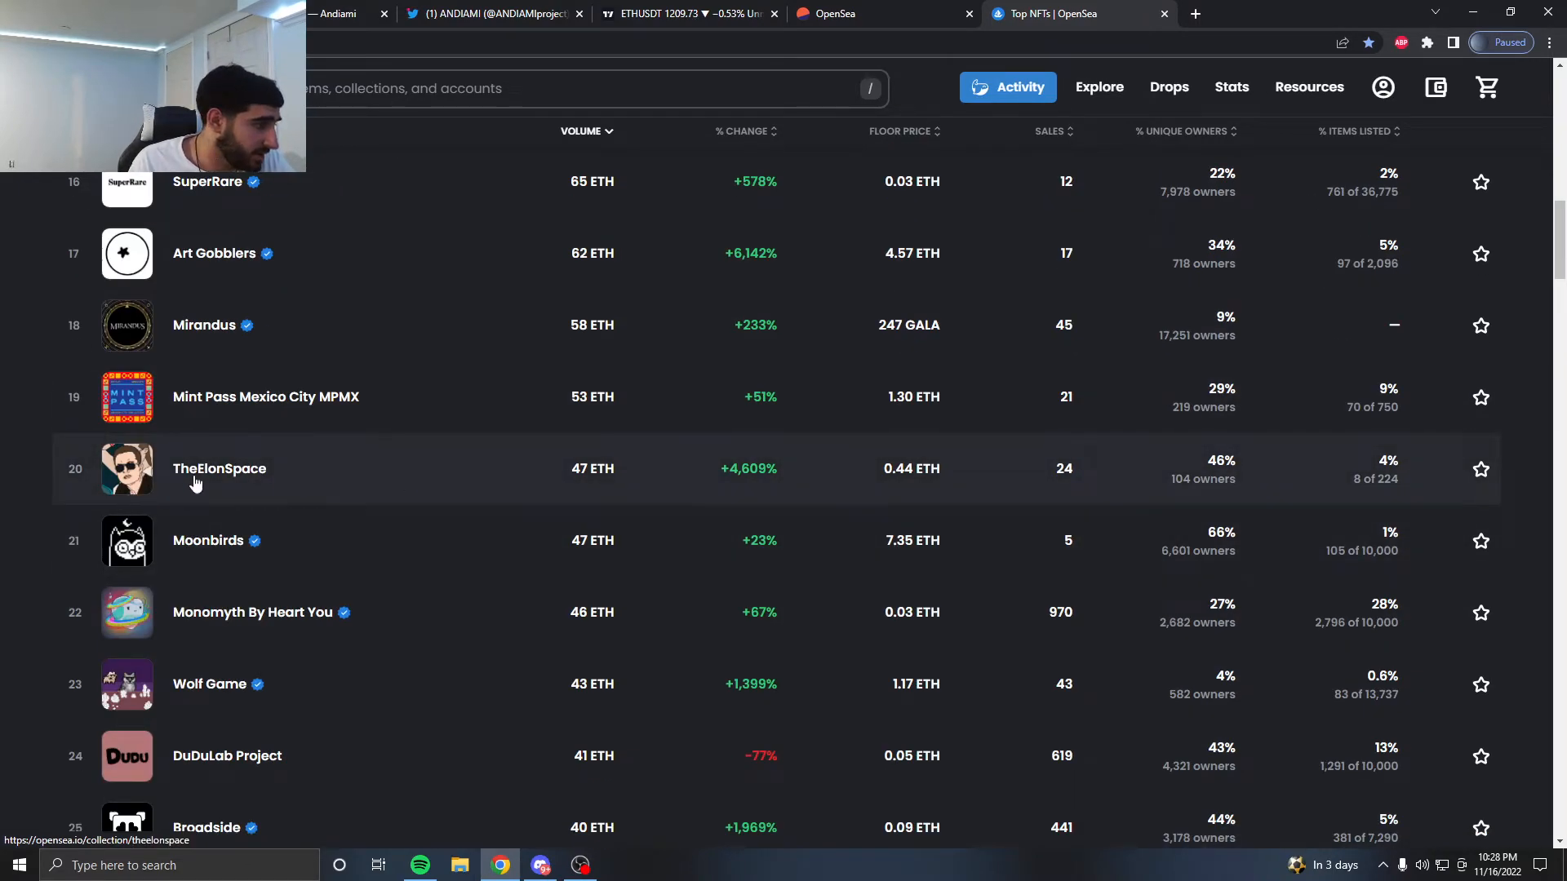
# Open TheElonSpace collection page from the rankings, then return to the Andiami whitelist tab.
pyautogui.click(595, 478)
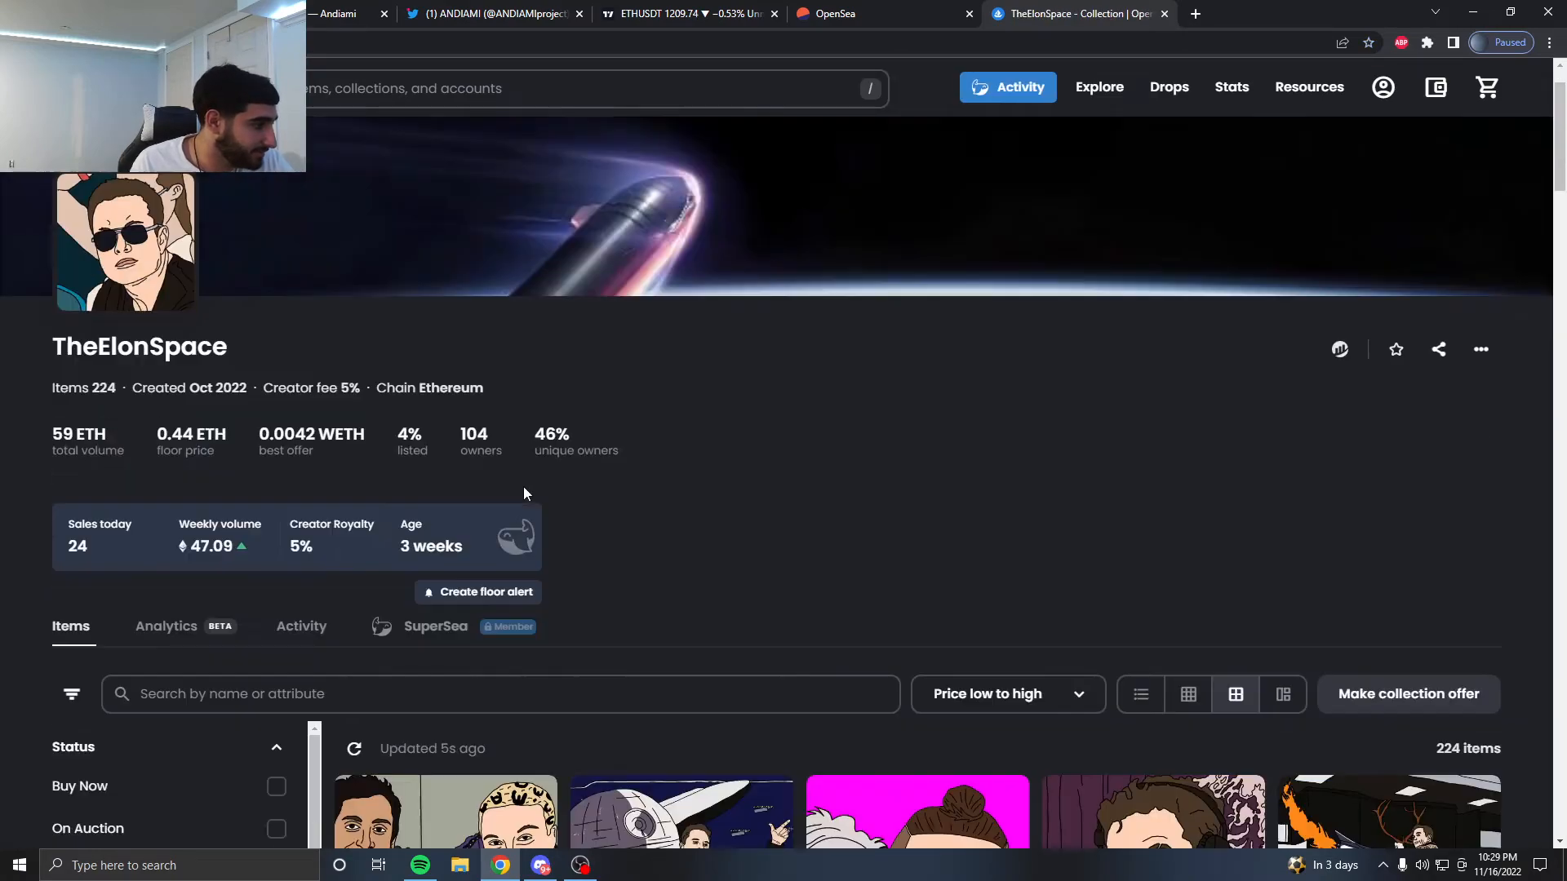
pyautogui.scroll(-3, 523, 486)
pyautogui.scroll(5, 728, 535)
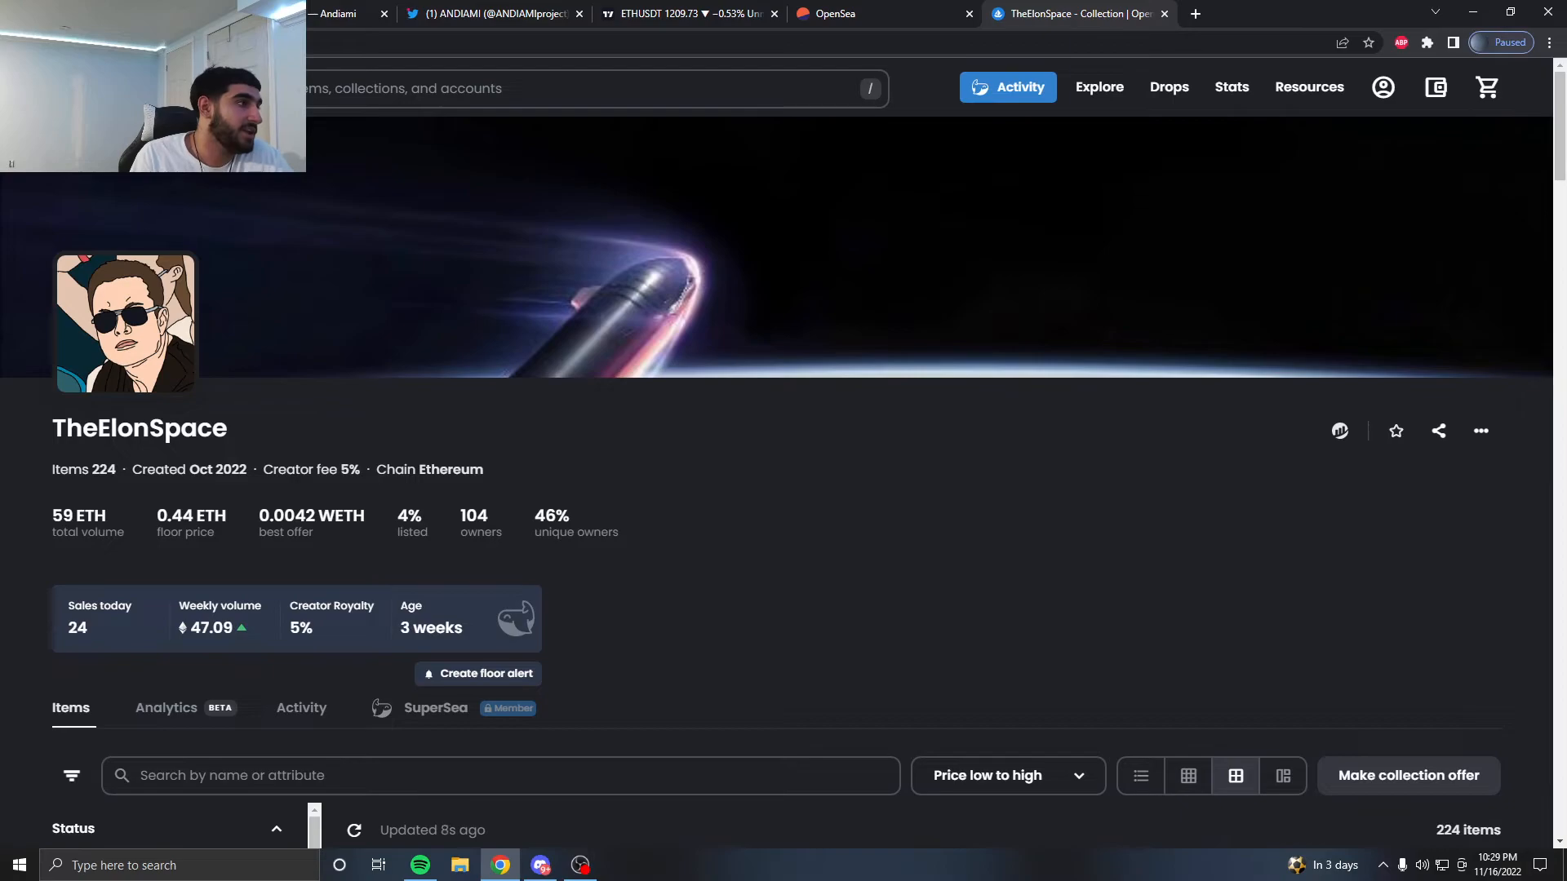
pyautogui.click(338, 14)
# Bring OBS Studio to the front and enlarge the webcam source to fill most of the preview.
pyautogui.click(580, 866)
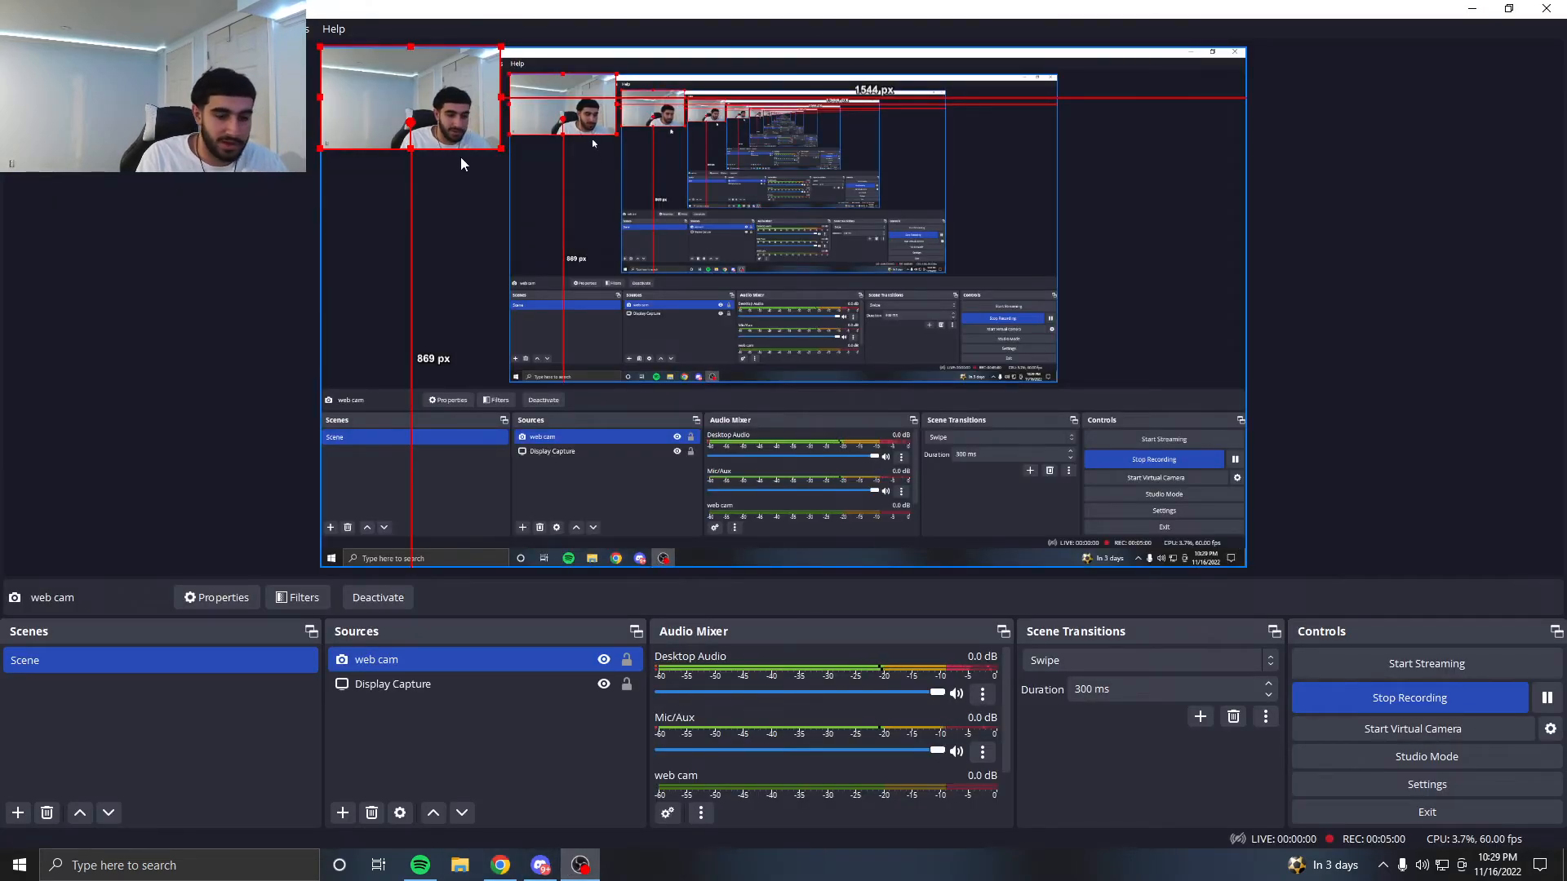
pyautogui.moveTo(501, 150); pyautogui.dragTo(1176, 662)
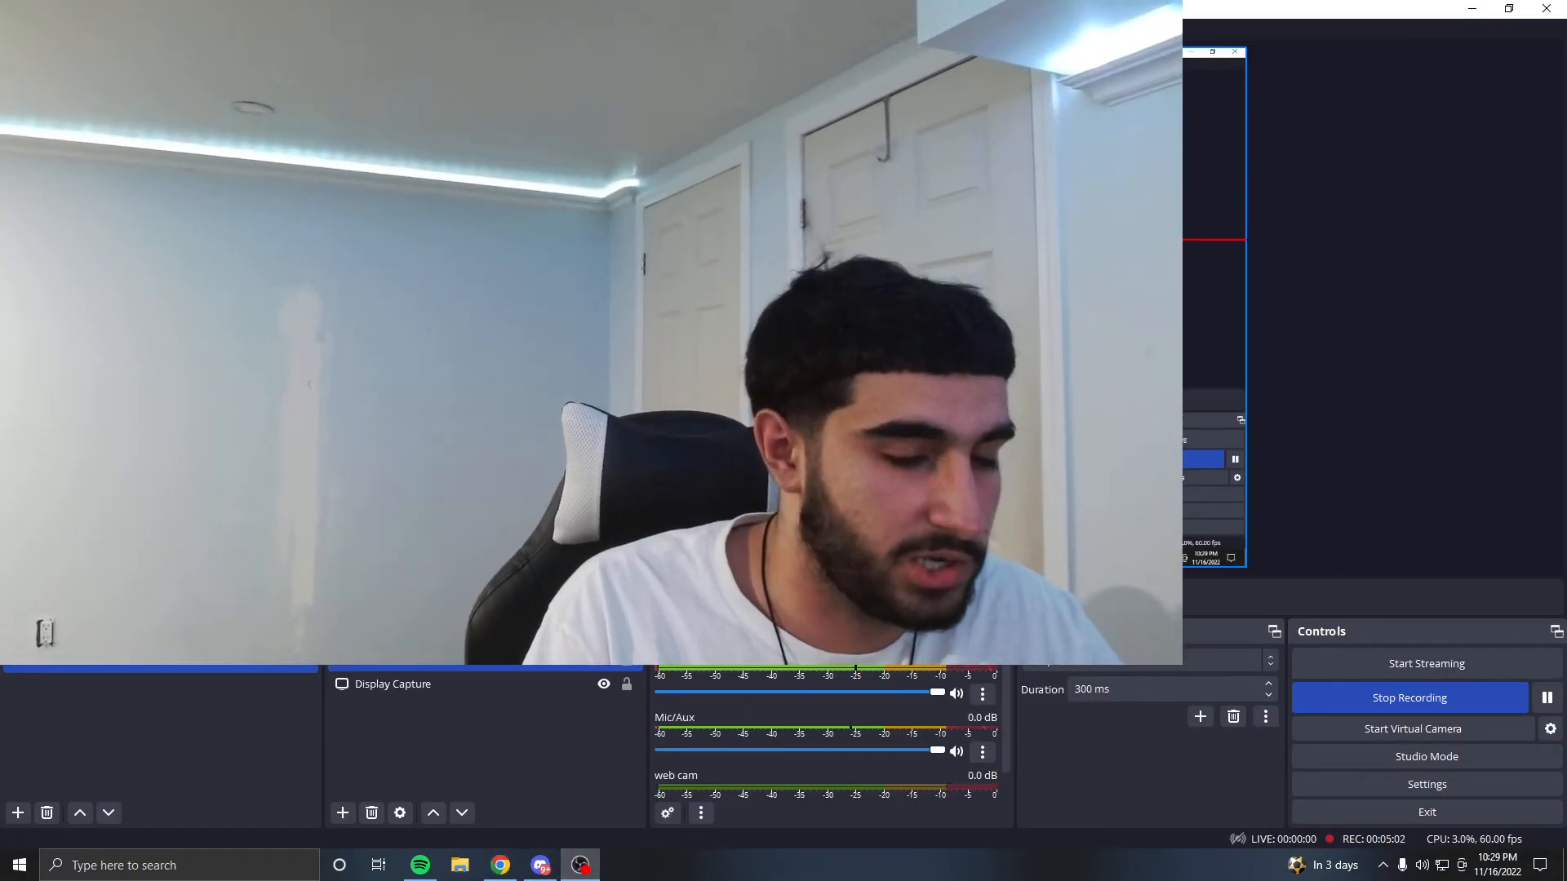